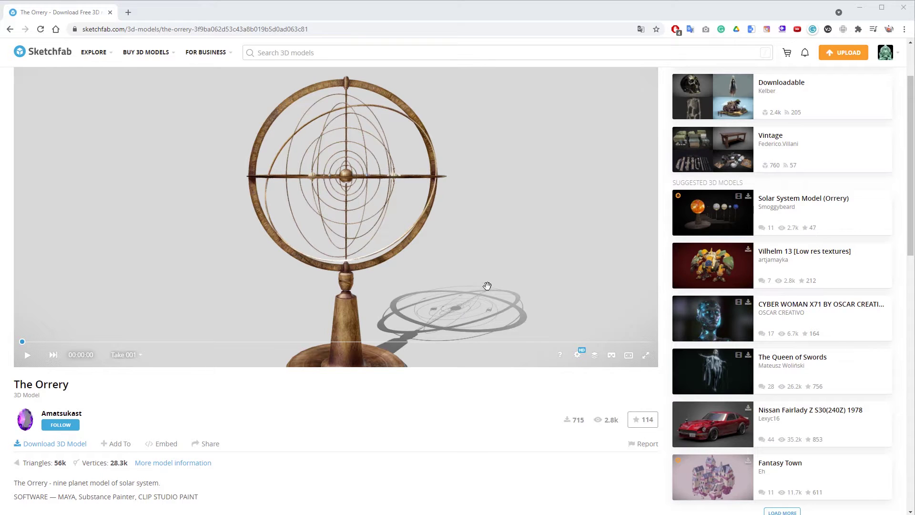
Step: Orbit and zoom the Orrery in the Sketchfab viewer to inspect it from different sides
{"action": "left_click_drag", "start_coordinate": [247, 253], "coordinate": [295, 257]}
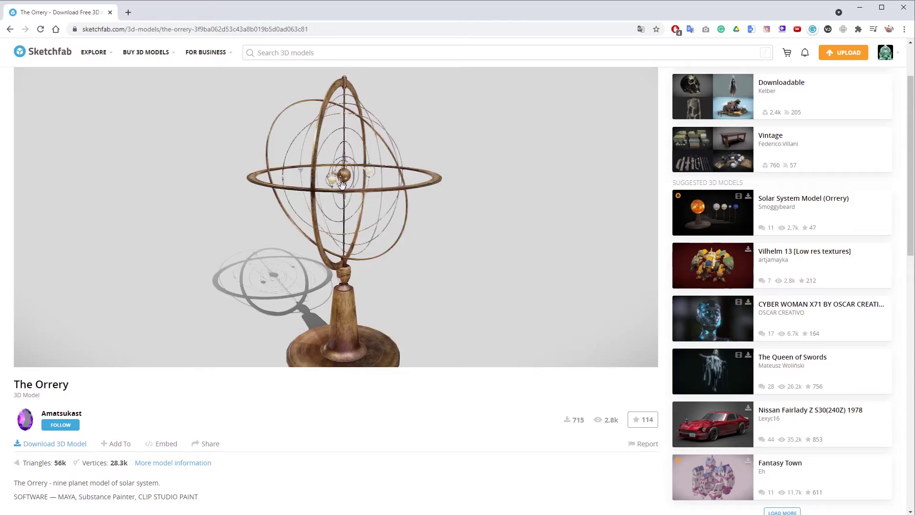
{"action": "scroll", "coordinate": [399, 205], "scroll_direction": "up", "scroll_amount": 8}
{"action": "left_click_drag", "start_coordinate": [400, 204], "coordinate": [200, 312]}
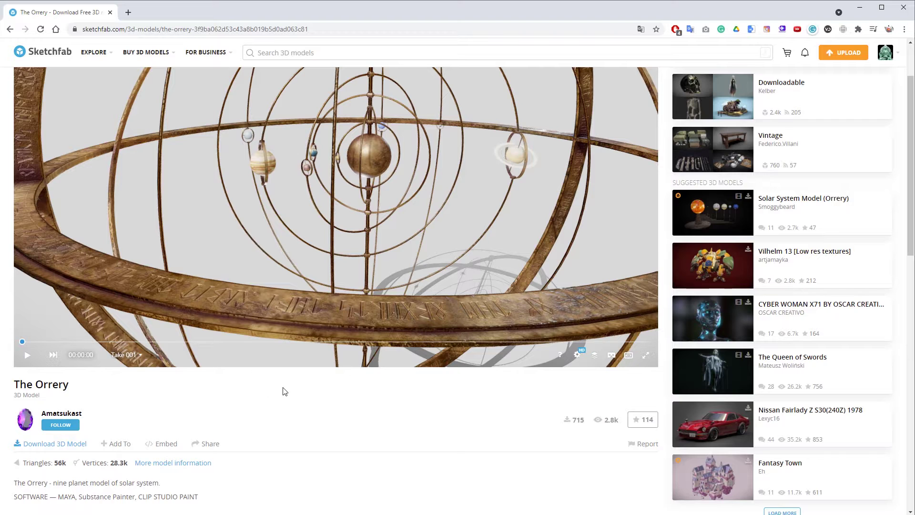
Step: Download the Orrery model in glTF format as the_orrery.zip
{"action": "left_click", "coordinate": [64, 448]}
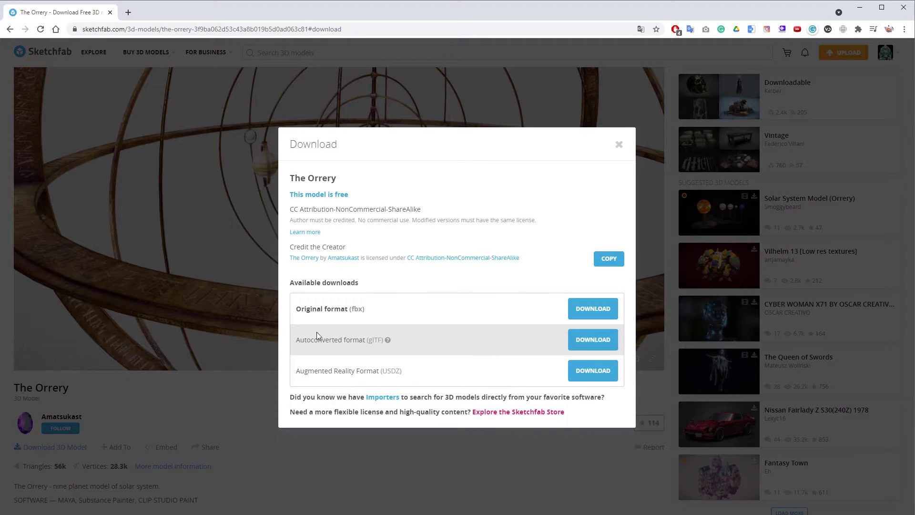
{"action": "left_click", "coordinate": [591, 340]}
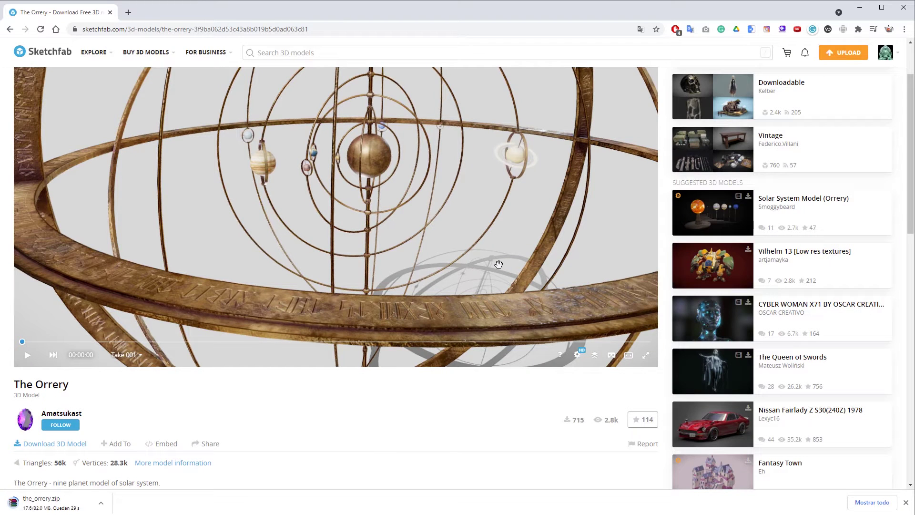
Step: Switch to the Video folder holding the downloaded the_orrery.zip
{"action": "key", "text": "alt+Tab"}
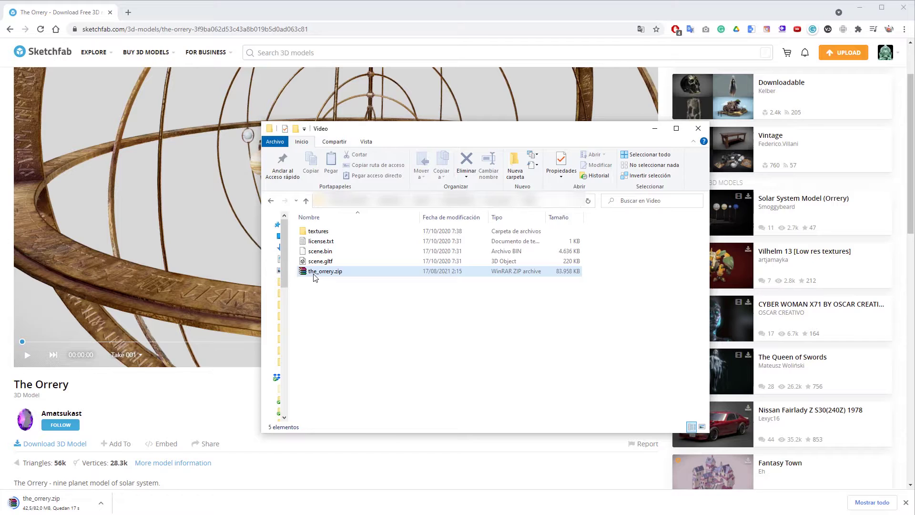
{"action": "left_click", "coordinate": [305, 274]}
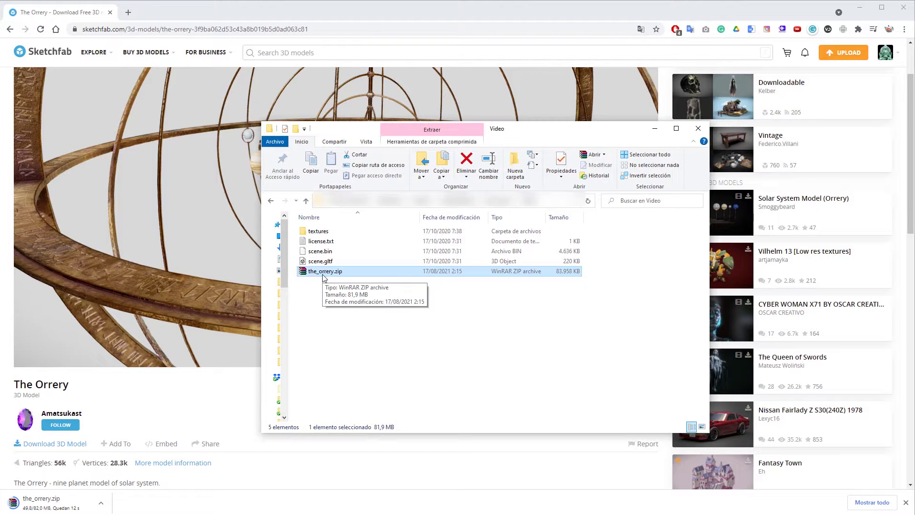
{"action": "left_click", "coordinate": [348, 376]}
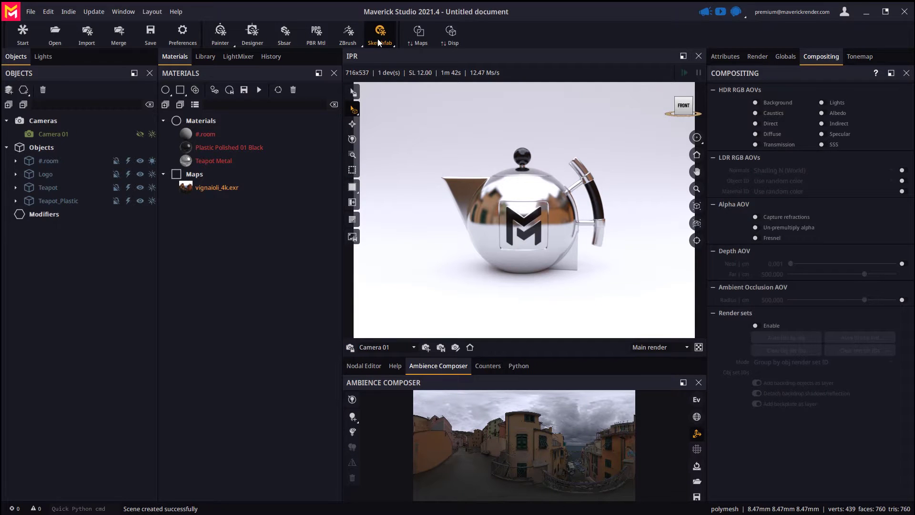
Step: Start a Sketchfab import of scene.gltf and pick a different lighting ambience
{"action": "left_click", "coordinate": [379, 44]}
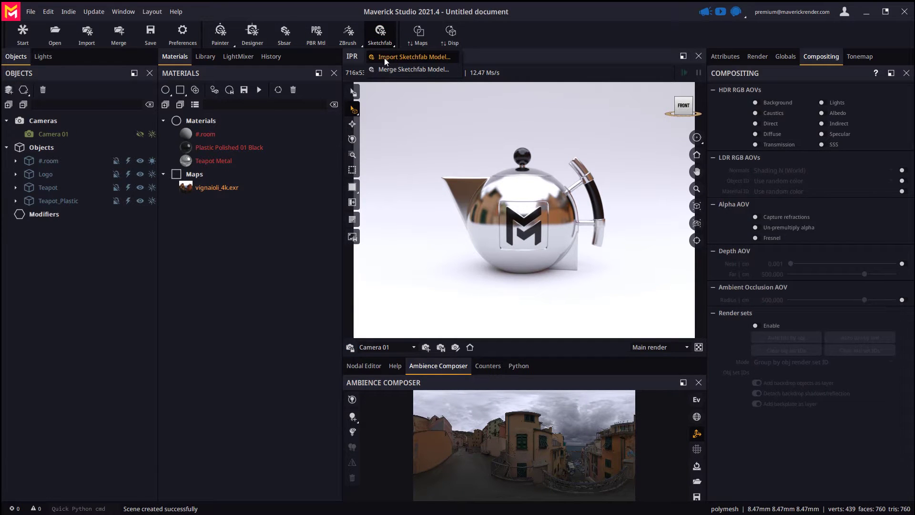
{"action": "left_click", "coordinate": [408, 56]}
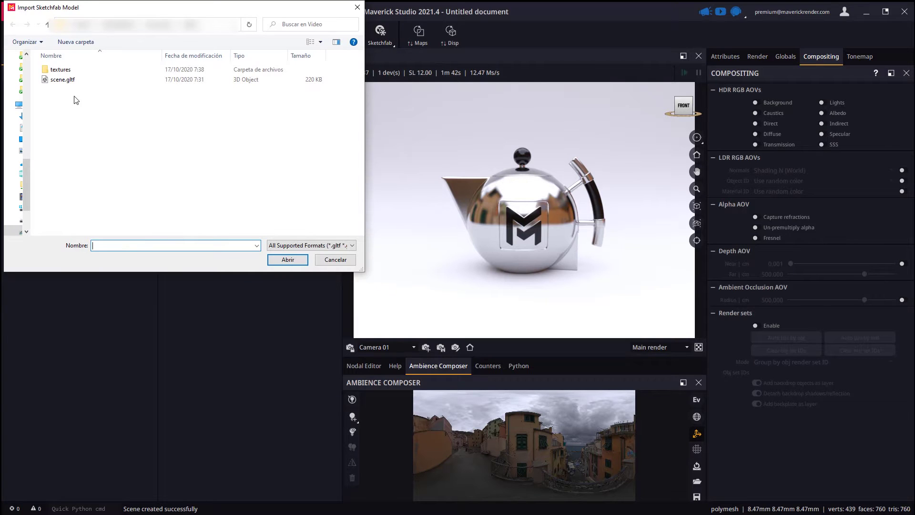
{"action": "double_click", "coordinate": [57, 81]}
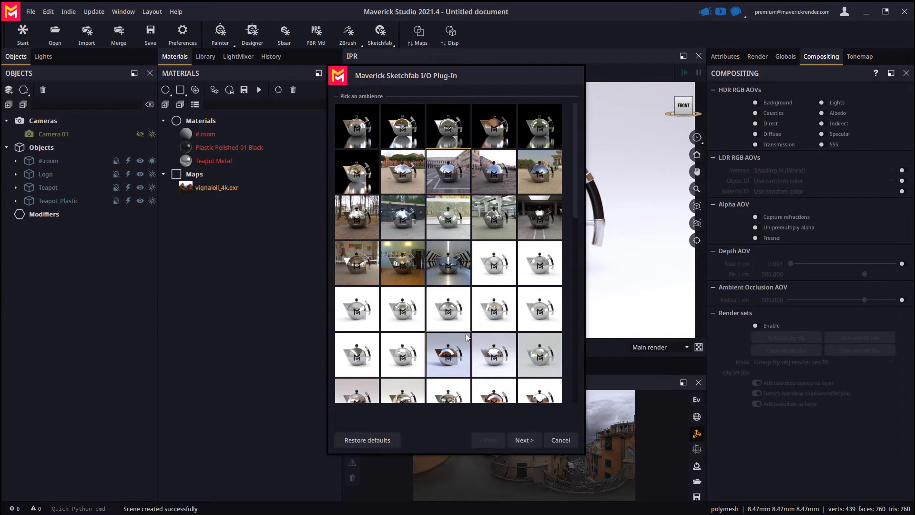
{"action": "left_click", "coordinate": [458, 311]}
{"action": "left_click", "coordinate": [525, 438]}
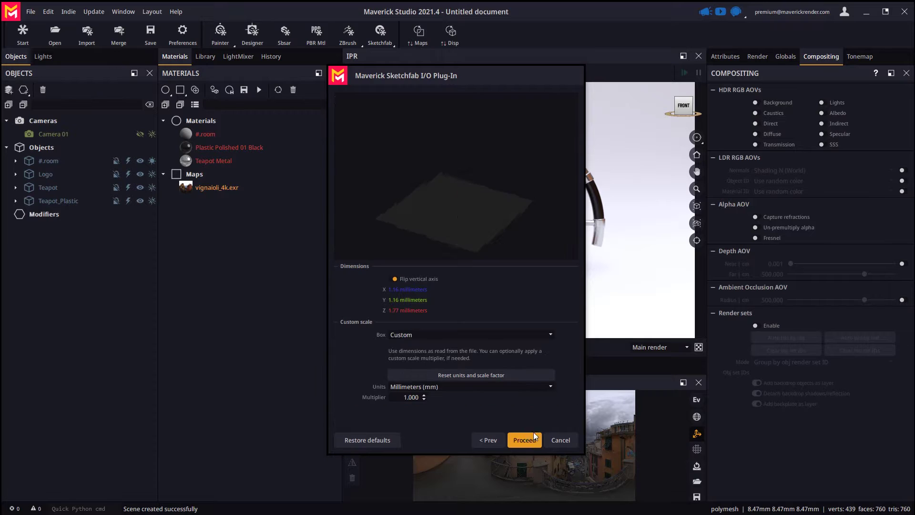
Step: Keep the original orientation, set units to Decimeters (11.56 × 11.56 × 17.71 cm), and import
{"action": "left_click", "coordinate": [392, 279]}
{"action": "left_click", "coordinate": [392, 279]}
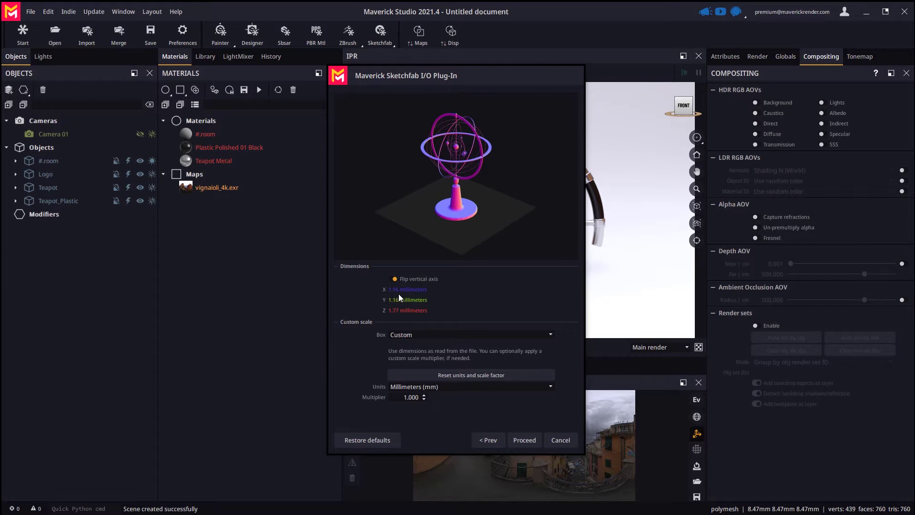
{"action": "left_click", "coordinate": [422, 386]}
{"action": "left_click", "coordinate": [416, 405]}
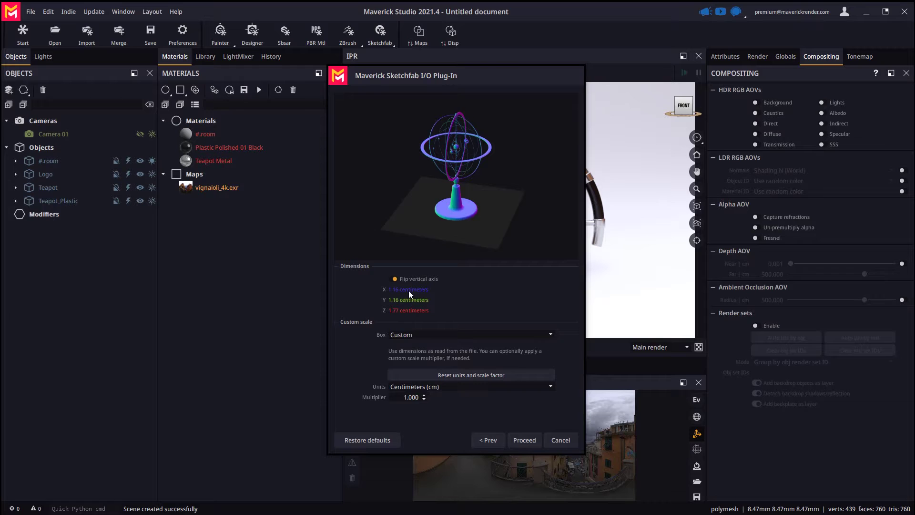
{"action": "left_click", "coordinate": [430, 386]}
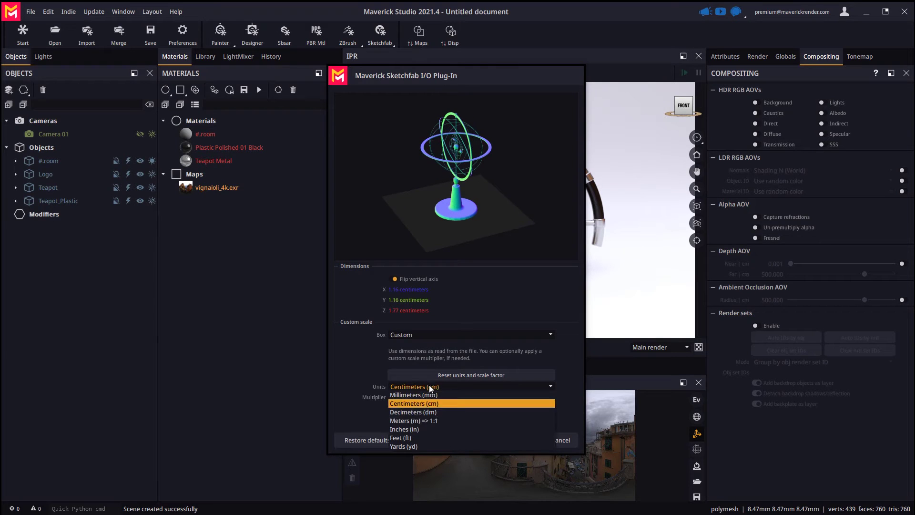
{"action": "left_click", "coordinate": [416, 412]}
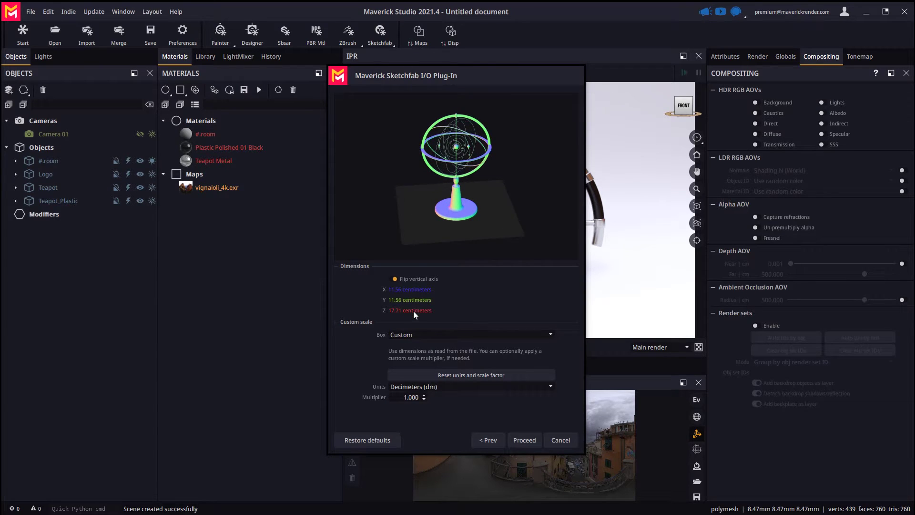
{"action": "left_click", "coordinate": [531, 442]}
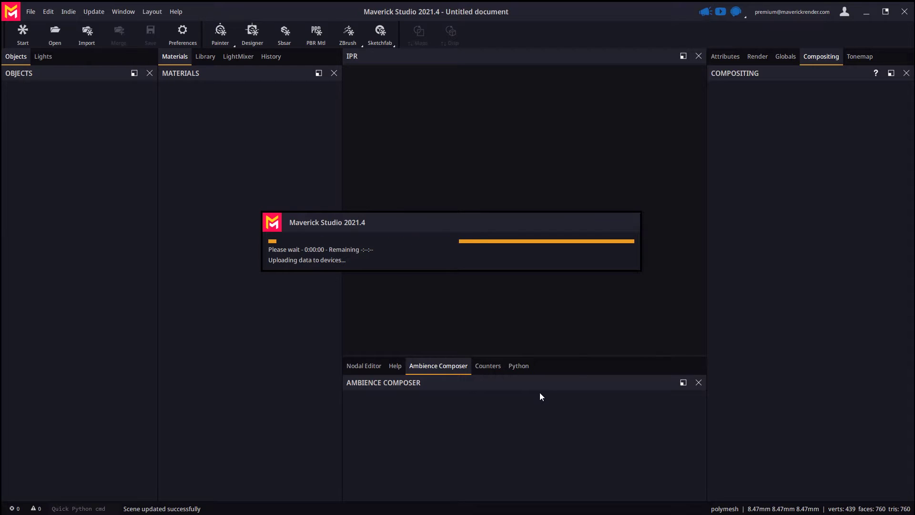
Step: Zoom in, set the orbit centre mode to Surface, and orbit the view around the sun
{"action": "scroll", "coordinate": [523, 211], "scroll_direction": "up", "scroll_amount": 5}
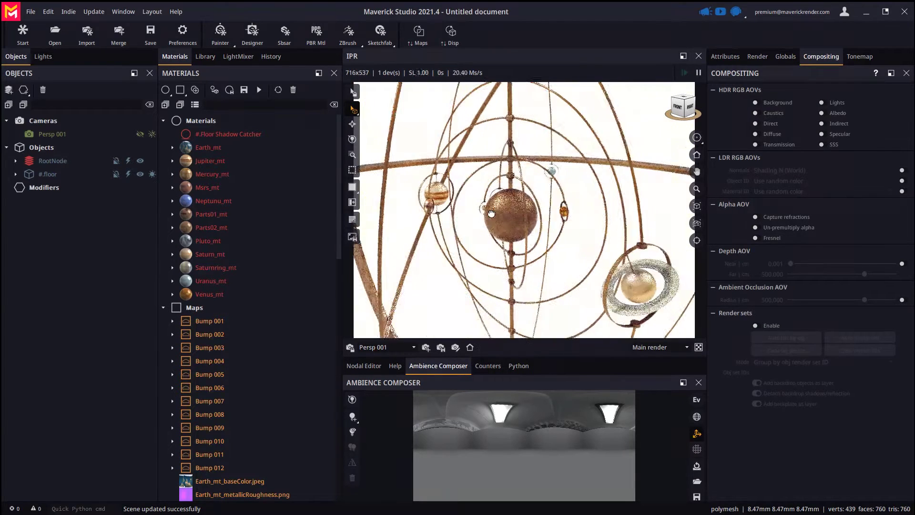
{"action": "left_click_drag", "start_coordinate": [491, 214], "coordinate": [515, 224]}
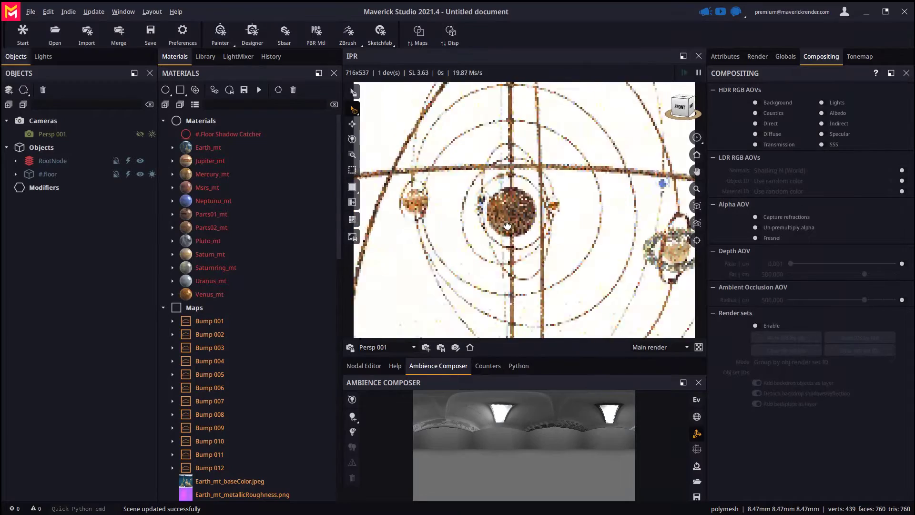
{"action": "left_click", "coordinate": [697, 140]}
{"action": "left_click", "coordinate": [727, 164]}
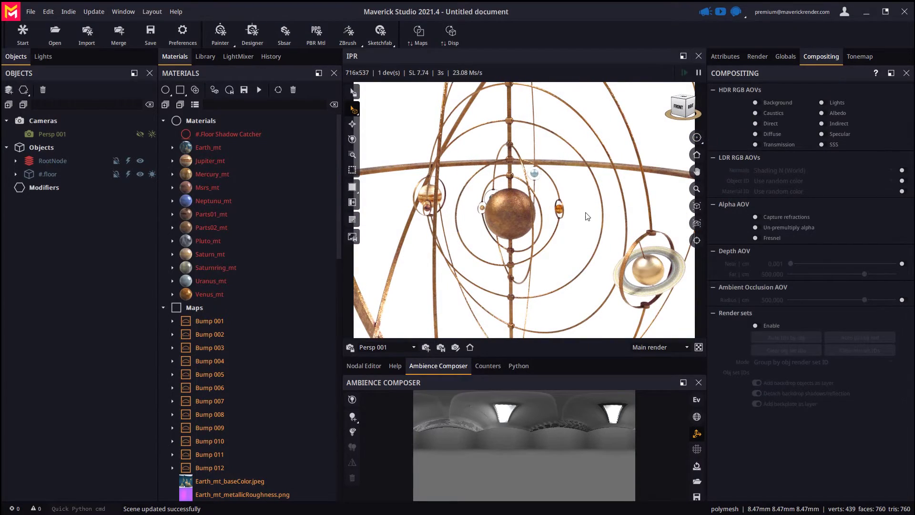
{"action": "mouse_move", "coordinate": [506, 220]}
{"action": "left_mouse_down"}
{"action": "mouse_move", "coordinate": [487, 217]}
{"action": "mouse_move", "coordinate": [557, 231]}
{"action": "left_mouse_up"}
{"action": "scroll", "coordinate": [557, 232], "scroll_direction": "up", "scroll_amount": 2}
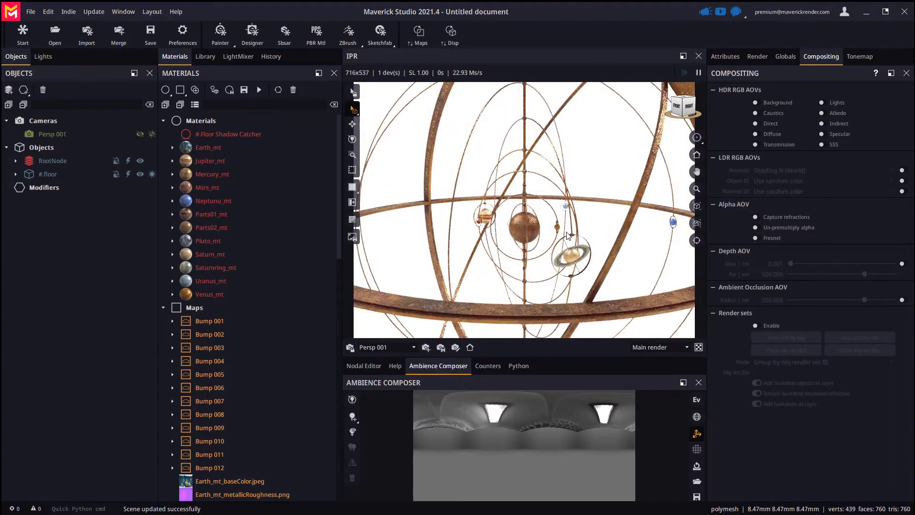
Step: Set the Persp 001 camera's focal length to 100 mm and look up at the orrery
{"action": "left_click", "coordinate": [455, 349]}
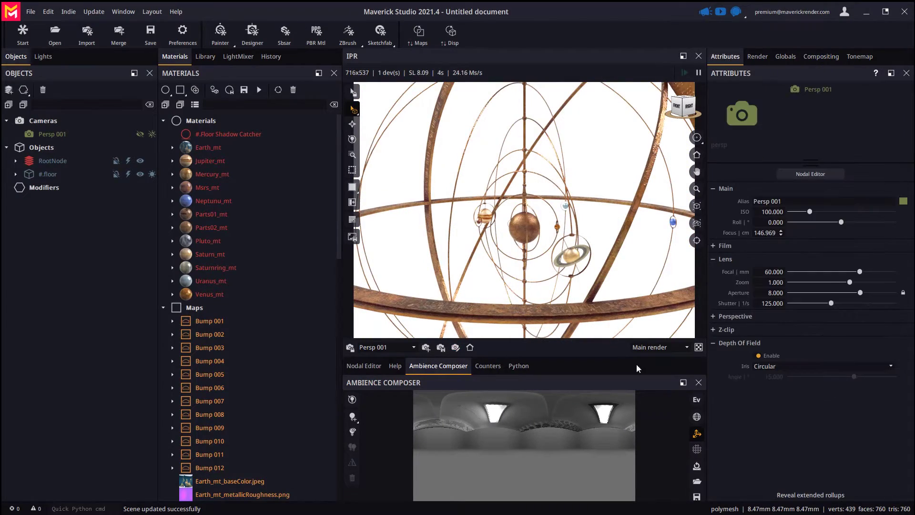
{"action": "type", "text": "100"}
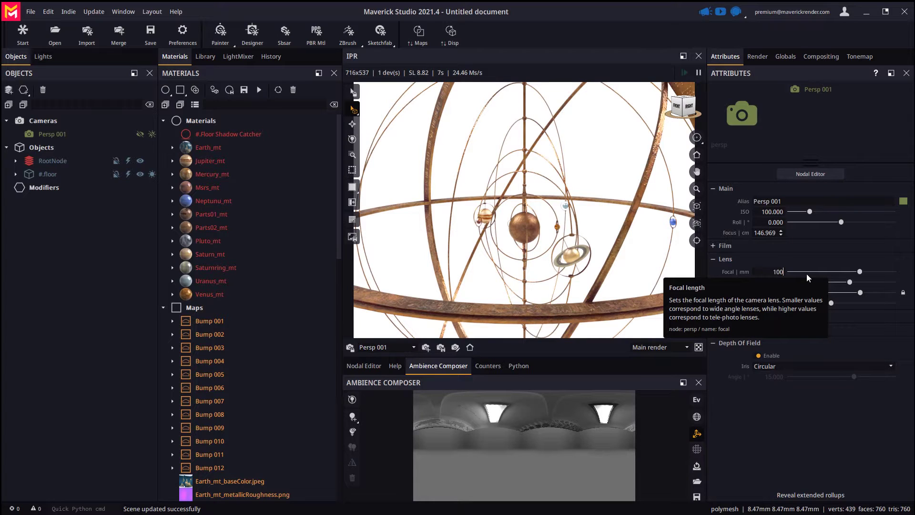
{"action": "key", "text": "Return"}
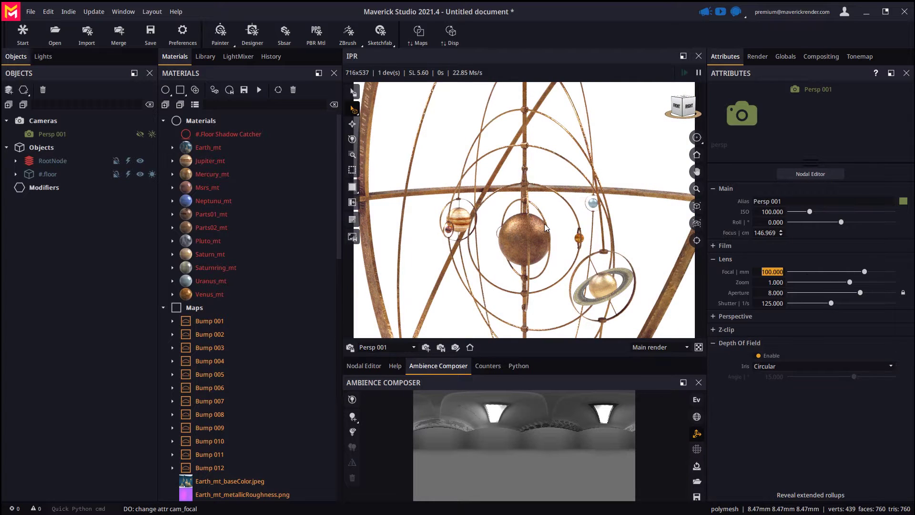
{"action": "left_click_drag", "start_coordinate": [545, 228], "coordinate": [550, 255]}
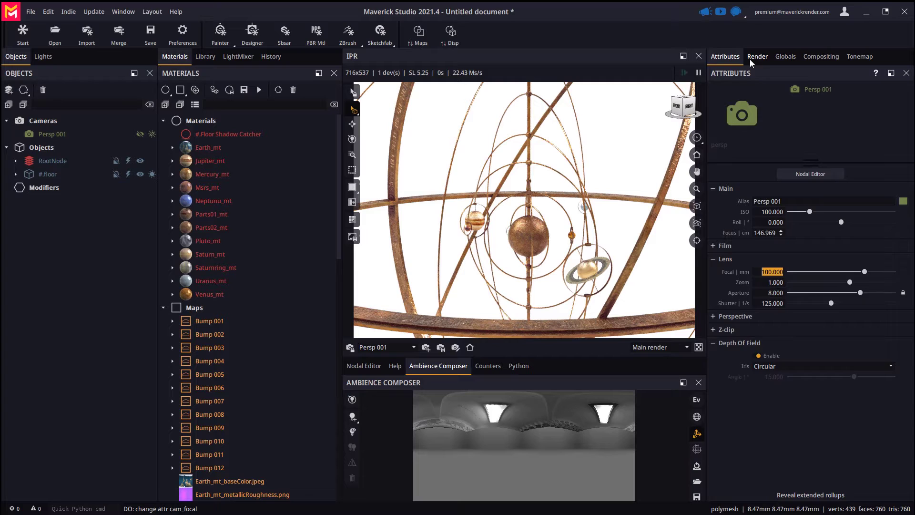
Step: Make the turntable render resolution a locked 800 × 800 pixels
{"action": "left_click", "coordinate": [751, 58]}
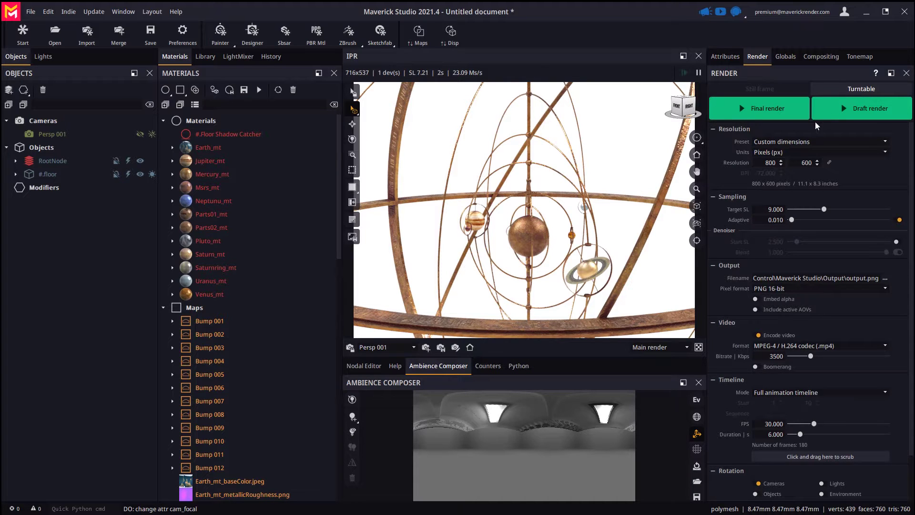
{"action": "type", "text": "800"}
{"action": "key", "text": "Return"}
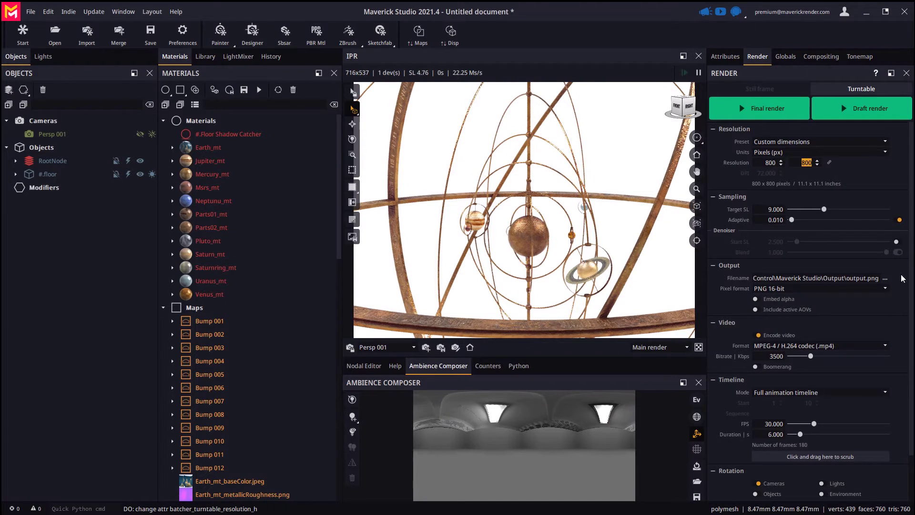
{"action": "left_click", "coordinate": [829, 163]}
Step: Set the IPR Take aspect to From turntable and slightly reframe the orrery
{"action": "left_click", "coordinate": [785, 57]}
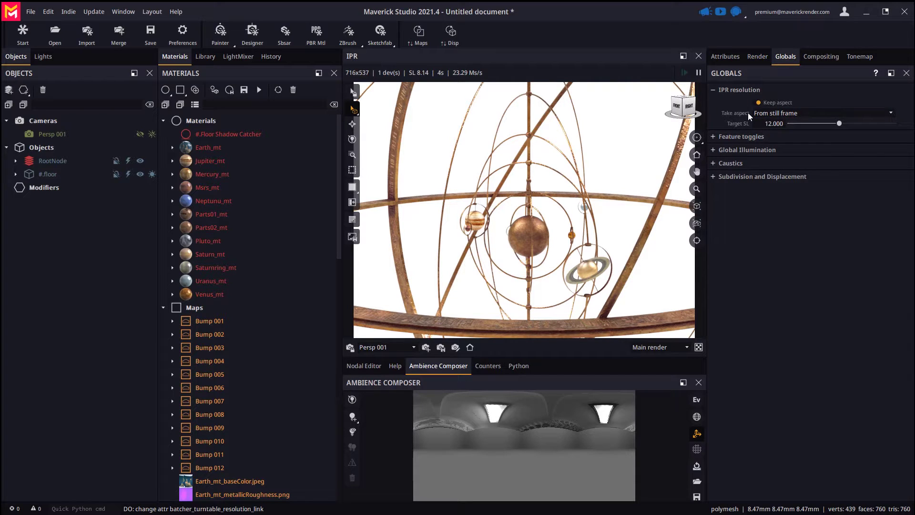
{"action": "left_click", "coordinate": [779, 112]}
{"action": "left_click", "coordinate": [779, 129]}
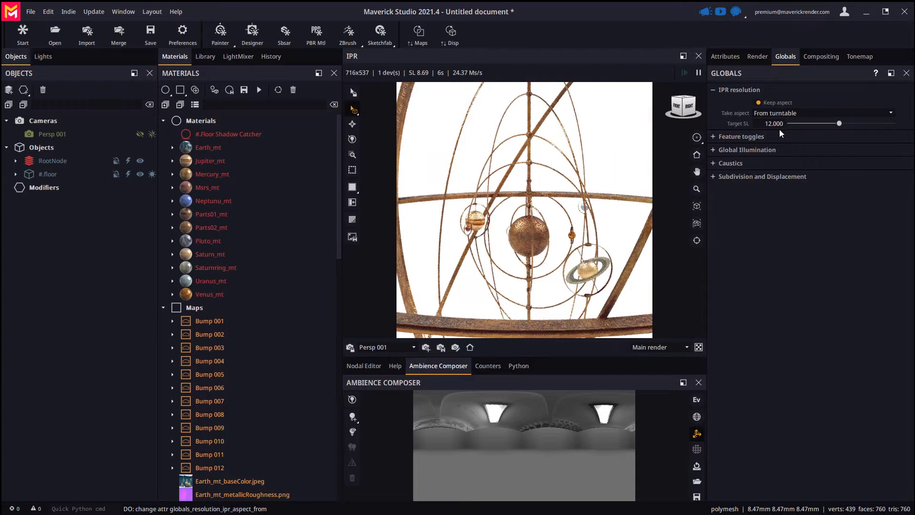
{"action": "left_click_drag", "start_coordinate": [529, 262], "coordinate": [517, 224]}
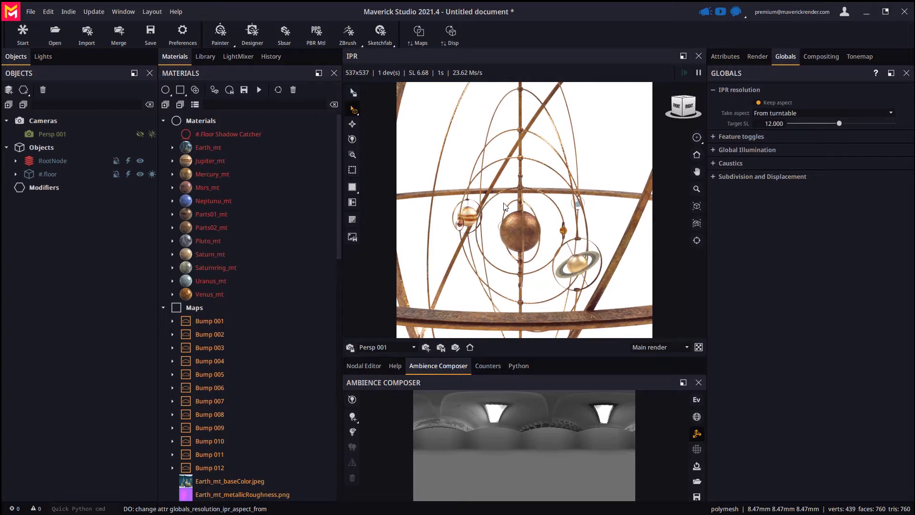
Step: Apply the Studio Black ambience from the Library and rotate it to change lighting direction
{"action": "left_click", "coordinate": [205, 57]}
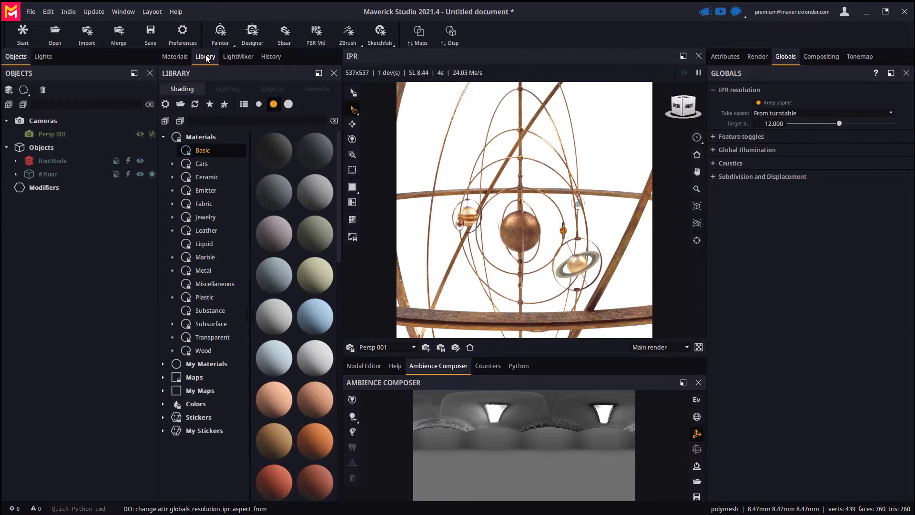
{"action": "left_click", "coordinate": [228, 89]}
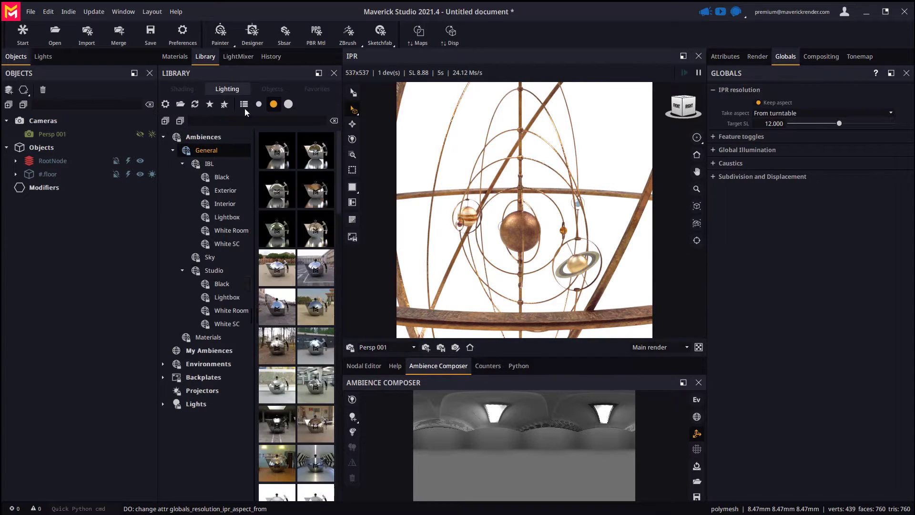
{"action": "left_click", "coordinate": [222, 284]}
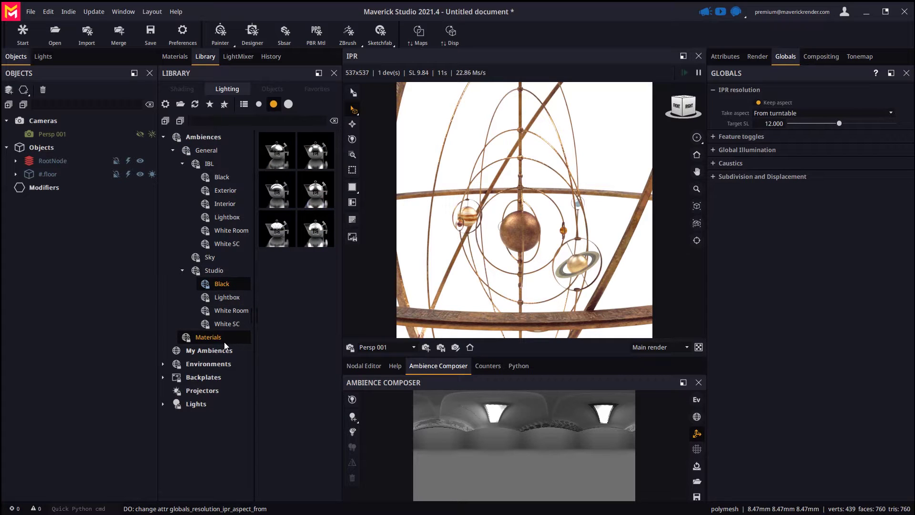
{"action": "left_click_drag", "start_coordinate": [316, 188], "coordinate": [511, 297]}
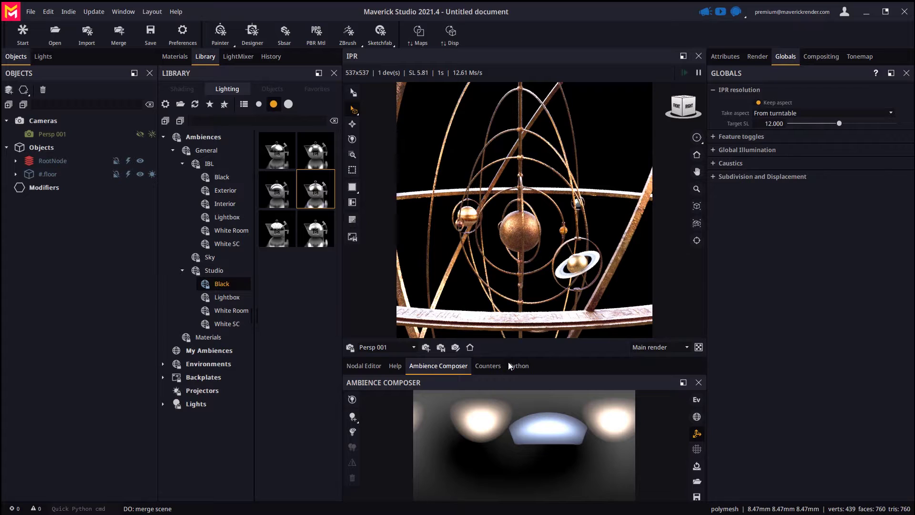
{"action": "left_click_drag", "start_coordinate": [694, 280], "coordinate": [713, 428]}
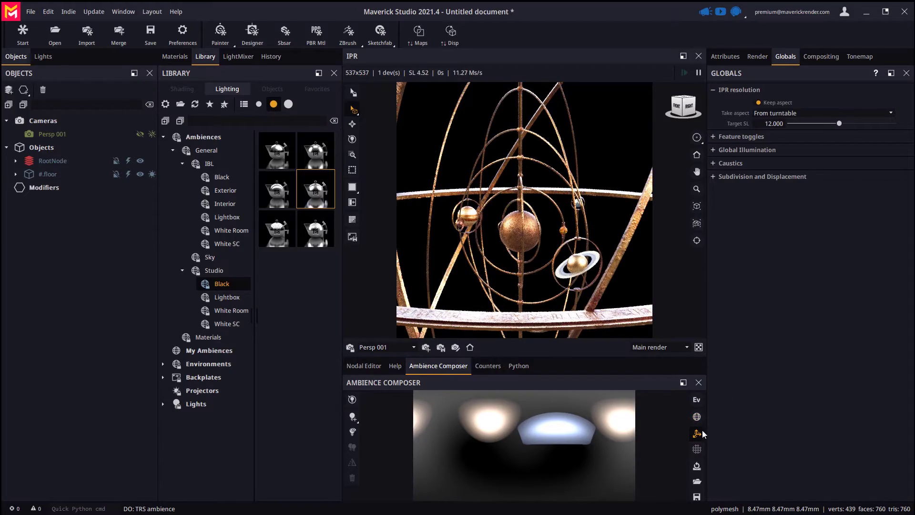
Step: Turn on depth of field and AutoFocus in the interactive preview
{"action": "right_click", "coordinate": [514, 224]}
{"action": "left_click", "coordinate": [533, 267]}
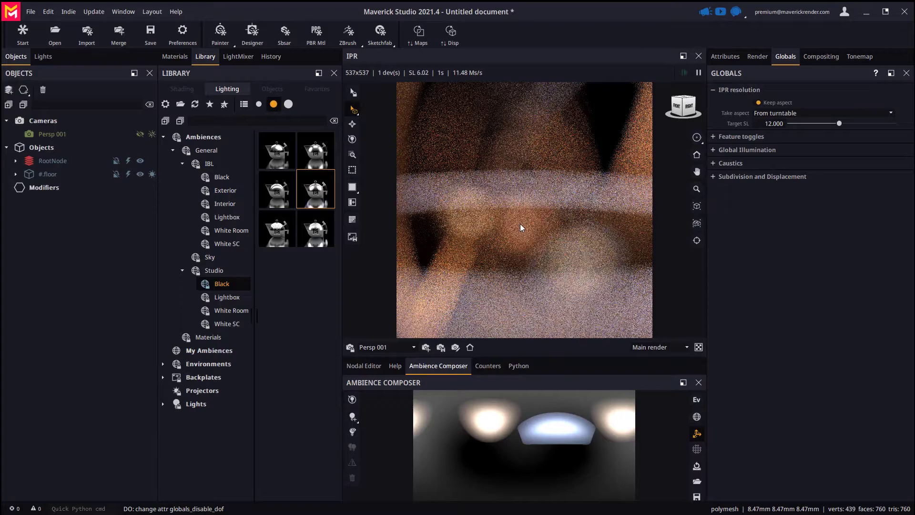
{"action": "right_click", "coordinate": [520, 224]}
{"action": "left_click", "coordinate": [534, 245]}
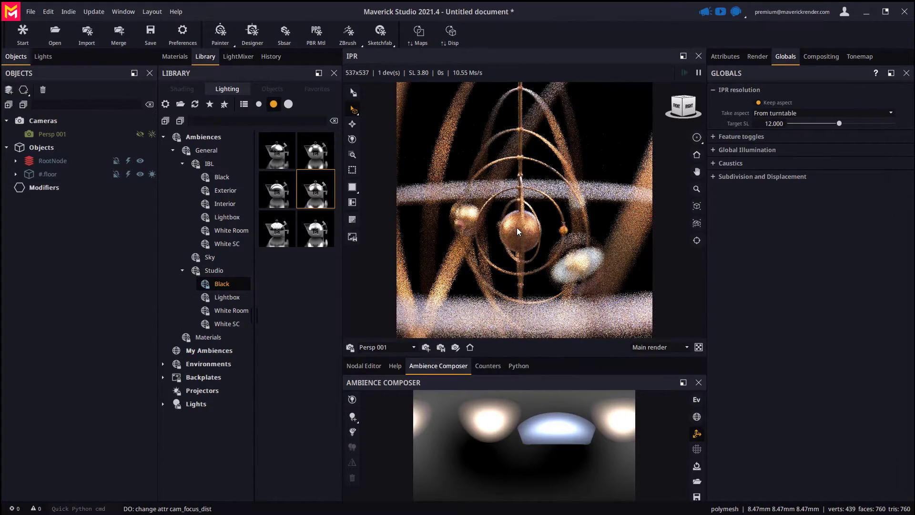
Step: Lock exposure, raise aperture to 12.539, and focus the camera on the central sun sphere
{"action": "left_click", "coordinate": [696, 240]}
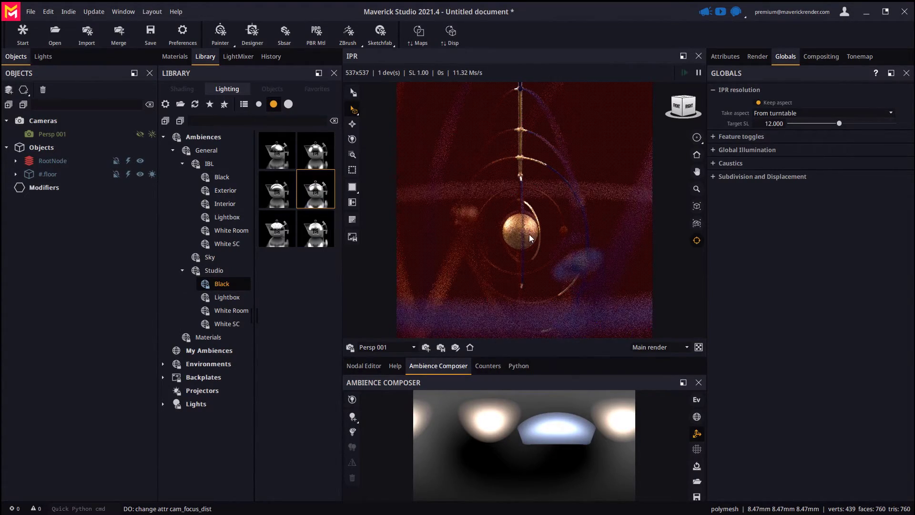
{"action": "left_click", "coordinate": [455, 347]}
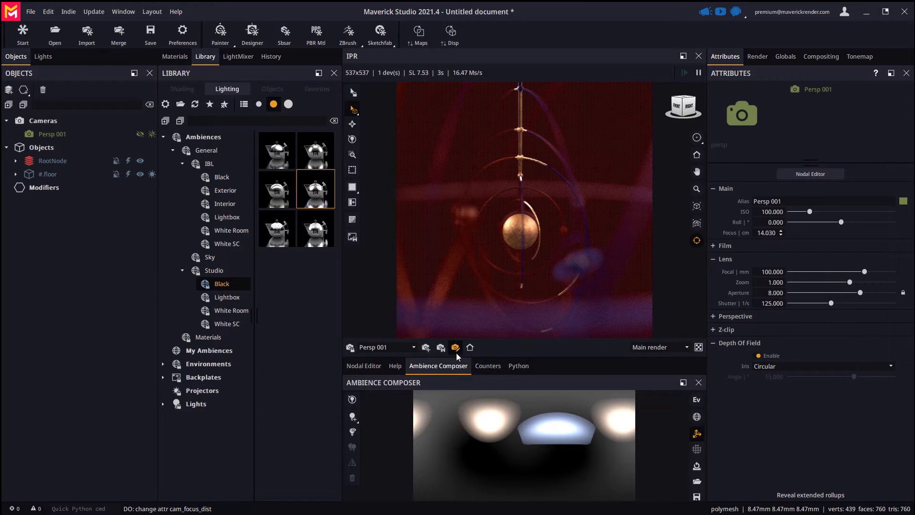
{"action": "left_click", "coordinate": [903, 293]}
{"action": "mouse_move", "coordinate": [863, 296]}
{"action": "left_mouse_down"}
{"action": "mouse_move", "coordinate": [850, 292]}
{"action": "mouse_move", "coordinate": [864, 293]}
{"action": "left_mouse_up"}
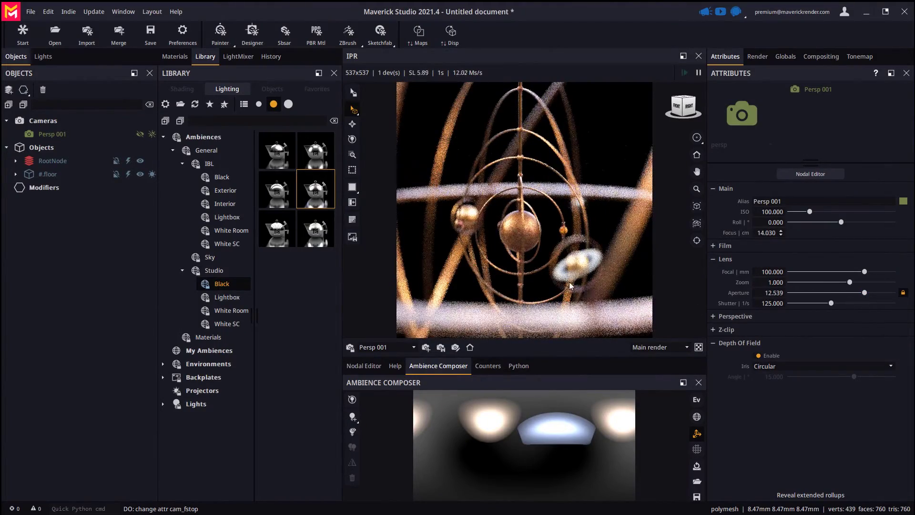
{"action": "left_click", "coordinate": [520, 231]}
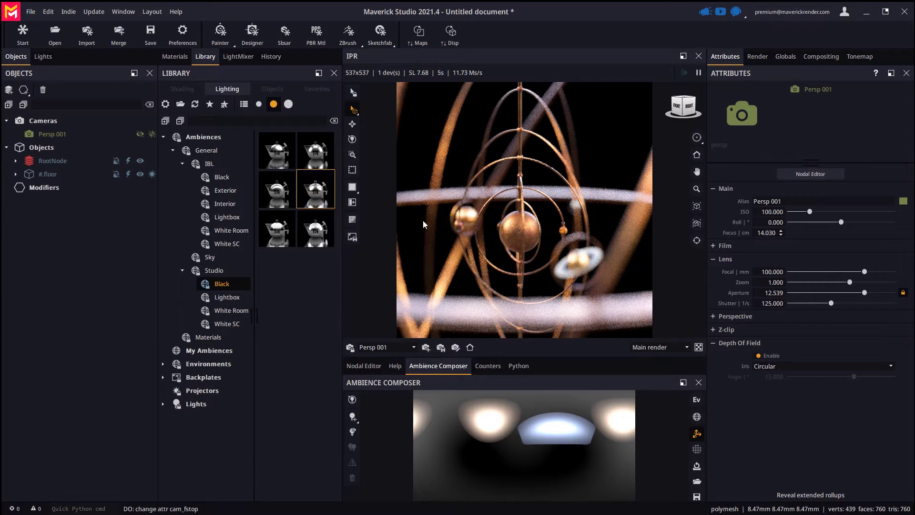
{"action": "left_click_drag", "start_coordinate": [513, 228], "coordinate": [562, 218]}
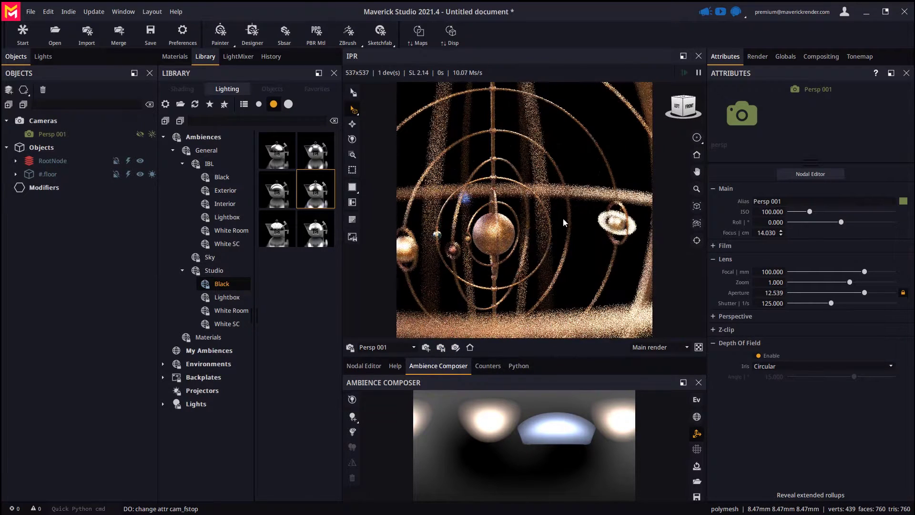
{"action": "left_click", "coordinate": [470, 347]}
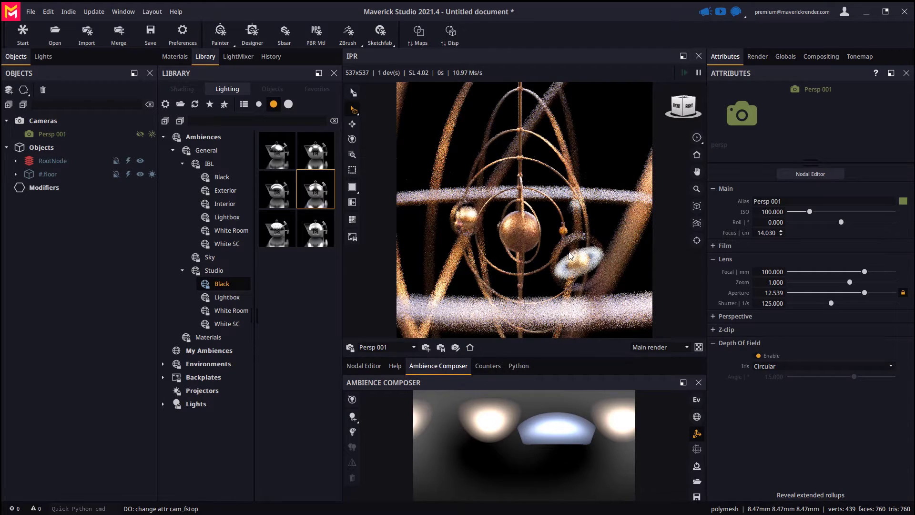
Step: Rebalance the lights in LightMixer: light 001 to 1.671, light back 001 to 0.793
{"action": "left_click", "coordinate": [238, 57]}
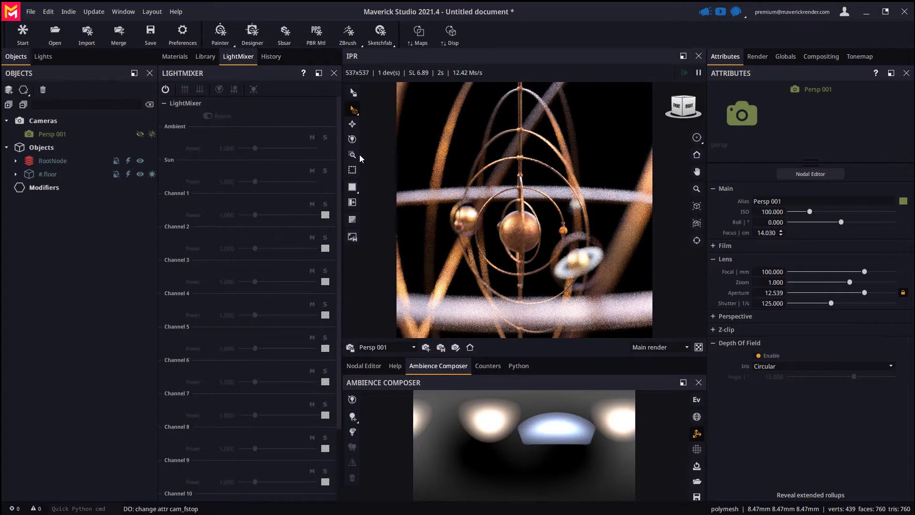
{"action": "left_click", "coordinate": [165, 89]}
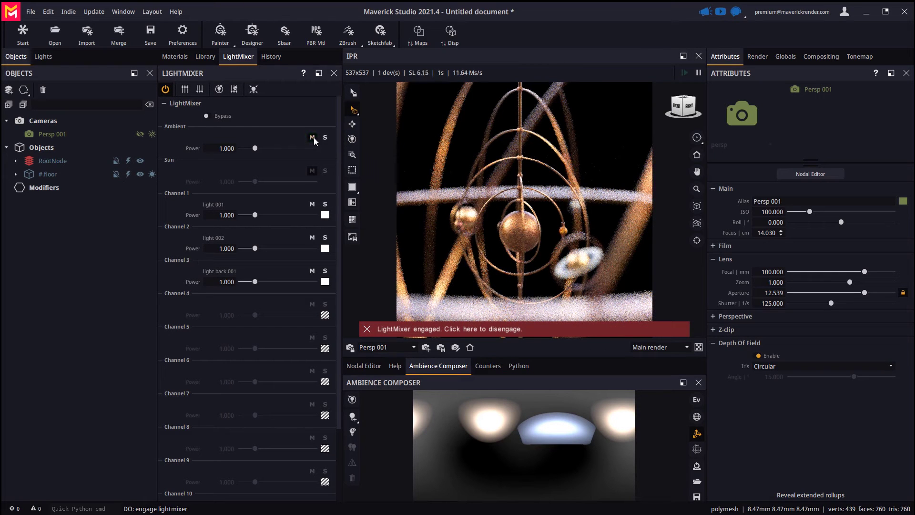
{"action": "left_click_drag", "start_coordinate": [255, 215], "coordinate": [255, 217]}
{"action": "left_click_drag", "start_coordinate": [258, 249], "coordinate": [256, 250]}
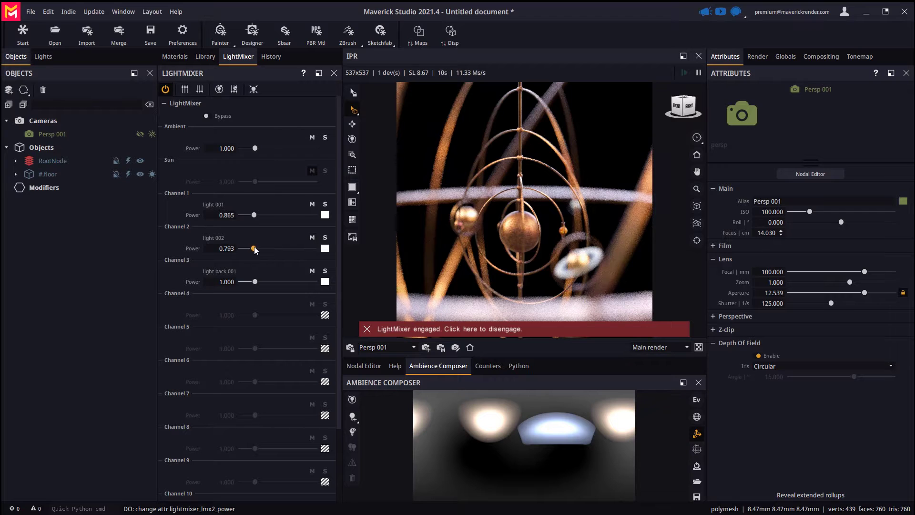
{"action": "left_click", "coordinate": [312, 271]}
{"action": "left_click_drag", "start_coordinate": [255, 282], "coordinate": [253, 282]}
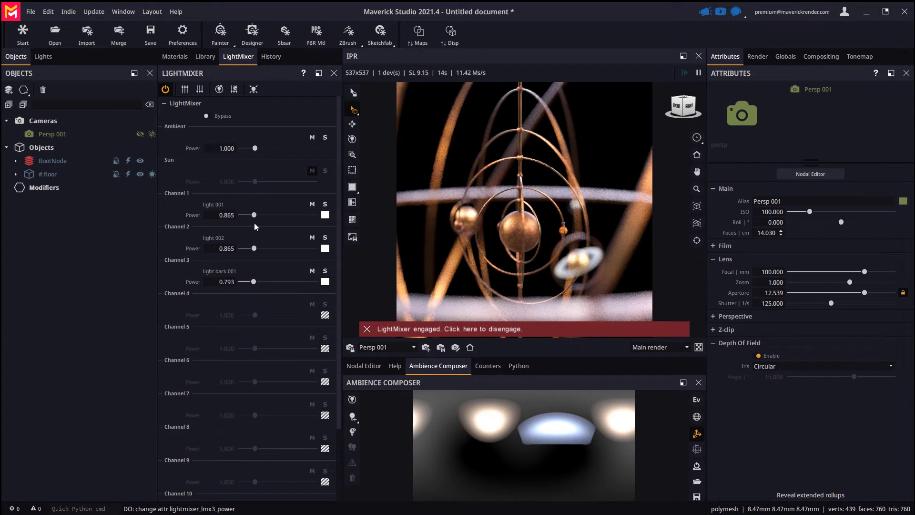
{"action": "left_click_drag", "start_coordinate": [254, 215], "coordinate": [257, 215]}
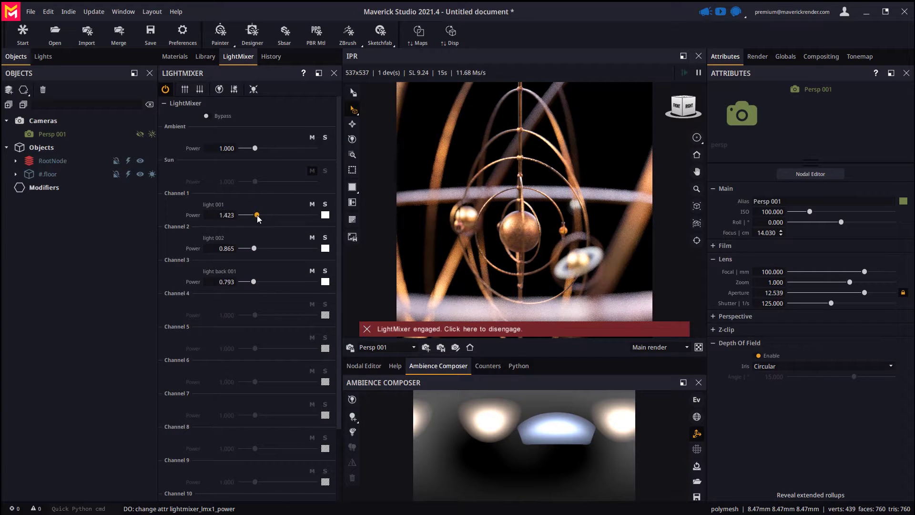
Step: Consolidate the LightMixer changes into the lights and make the preview render smoother
{"action": "left_click", "coordinate": [253, 89]}
{"action": "left_click", "coordinate": [436, 296]}
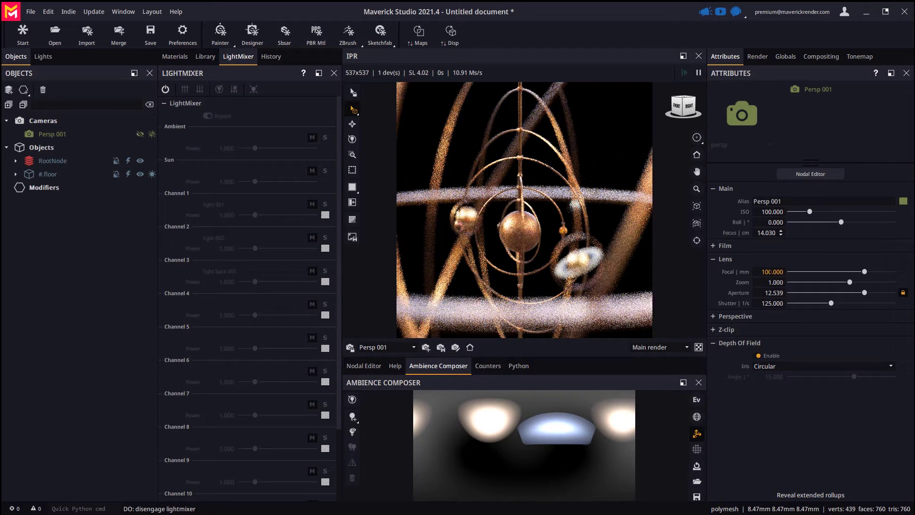
{"action": "left_click", "coordinate": [352, 219]}
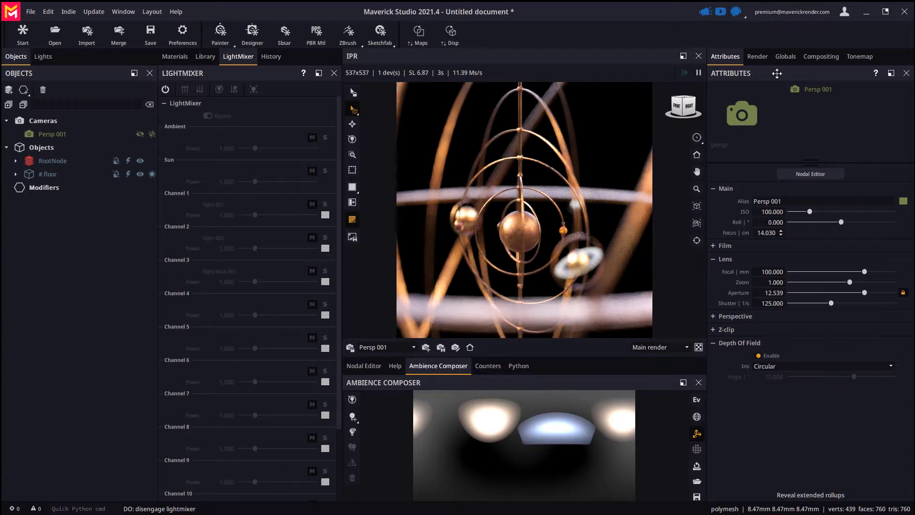
Step: Change the turntable rotation axis from Z to X, scrubbing the 180-frame timeline to preview
{"action": "left_click", "coordinate": [757, 57]}
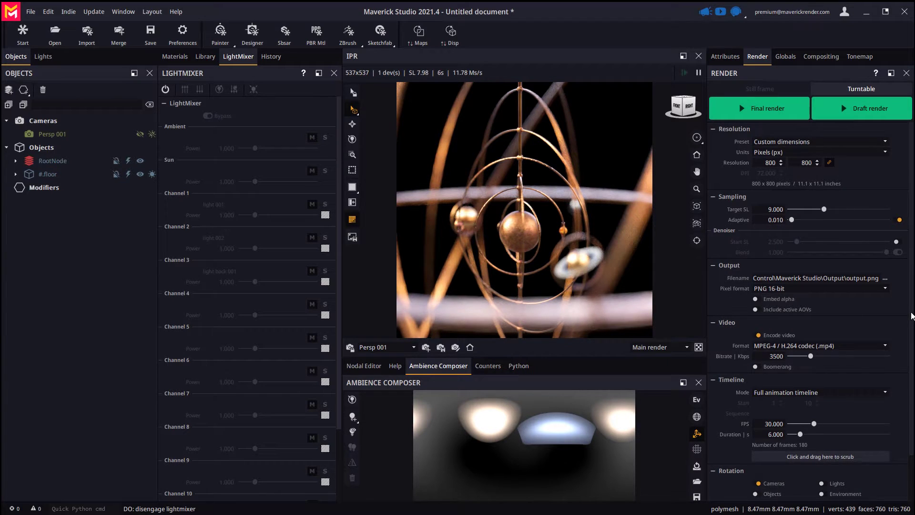
{"action": "scroll", "coordinate": [911, 315], "scroll_direction": "down", "scroll_amount": 2}
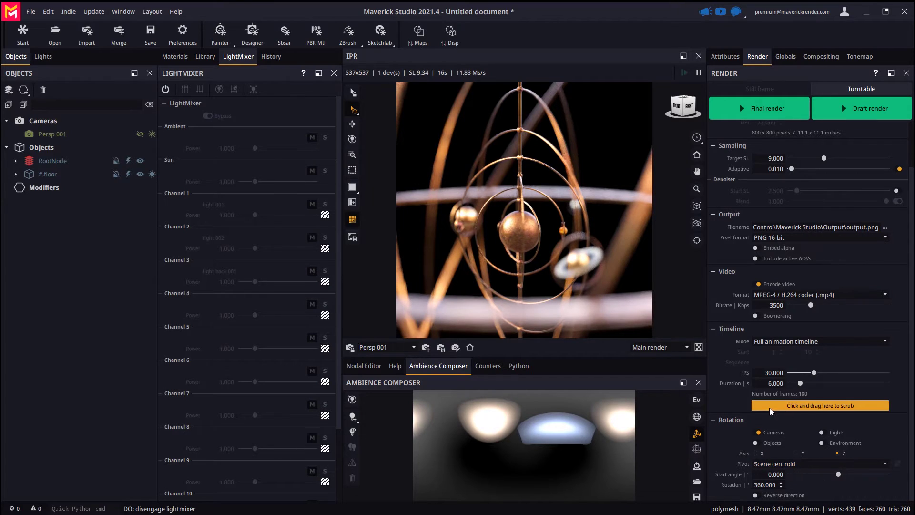
{"action": "left_click", "coordinate": [756, 406]}
{"action": "mouse_move", "coordinate": [756, 406]}
{"action": "left_mouse_down"}
{"action": "mouse_move", "coordinate": [898, 406]}
{"action": "mouse_move", "coordinate": [762, 406]}
{"action": "mouse_move", "coordinate": [767, 412]}
{"action": "left_mouse_up"}
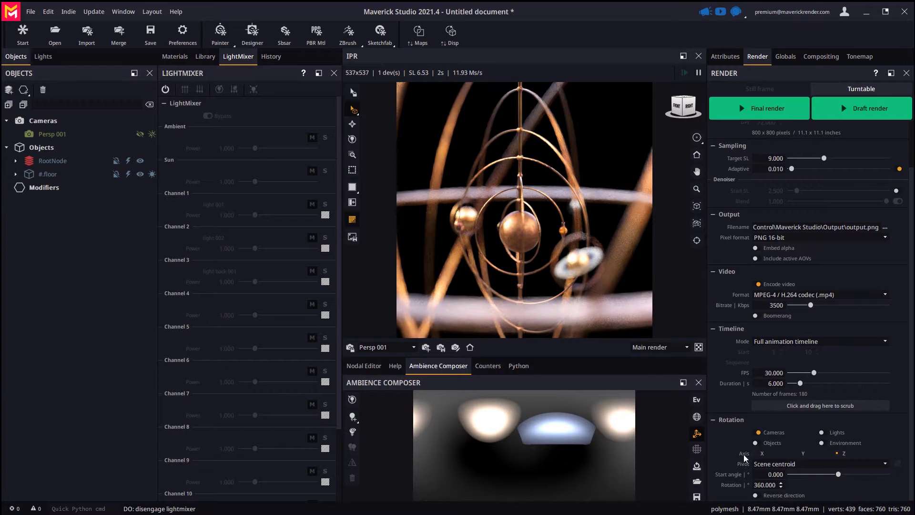
{"action": "left_click", "coordinate": [803, 454]}
{"action": "mouse_move", "coordinate": [777, 406]}
{"action": "left_mouse_down"}
{"action": "mouse_move", "coordinate": [803, 411]}
{"action": "mouse_move", "coordinate": [766, 406]}
{"action": "left_mouse_up"}
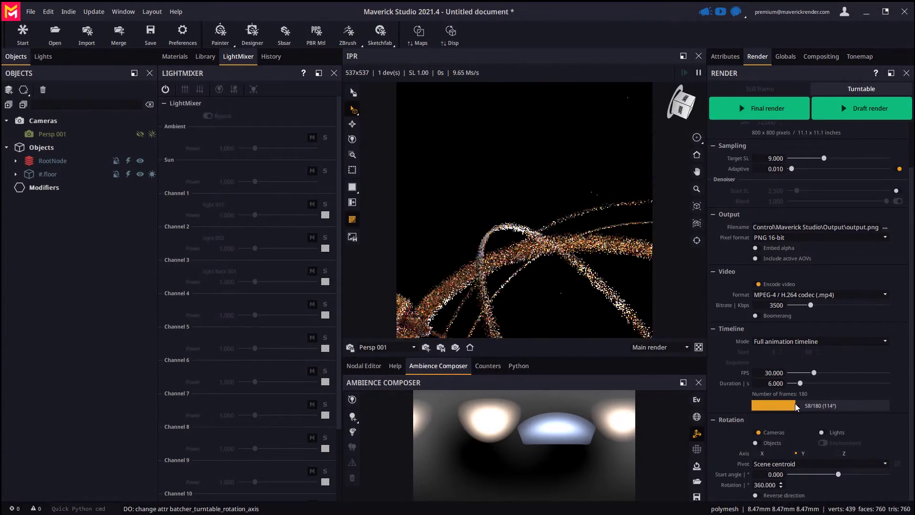
{"action": "left_click_drag", "start_coordinate": [795, 405], "coordinate": [736, 407]}
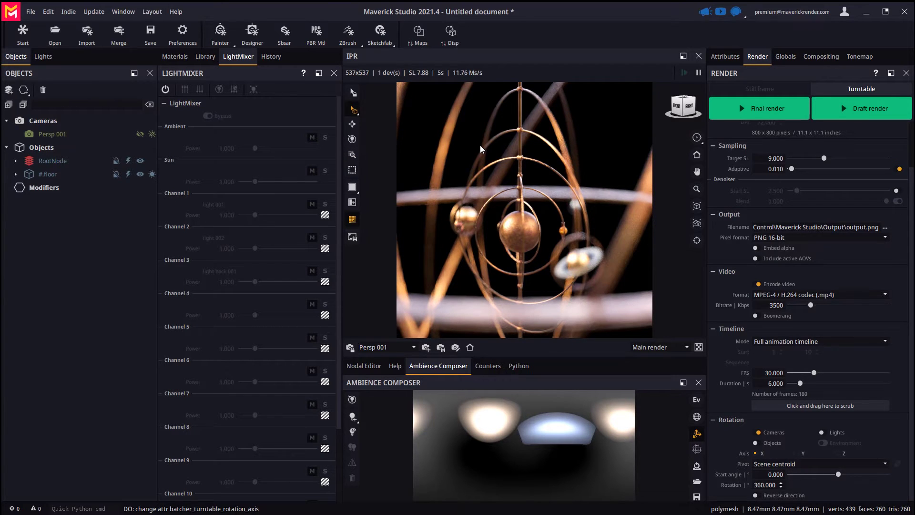
Step: Select Sun_Parts01 and set the turntable Rotation Pivot to Object(s) pivot
{"action": "left_click", "coordinate": [500, 238]}
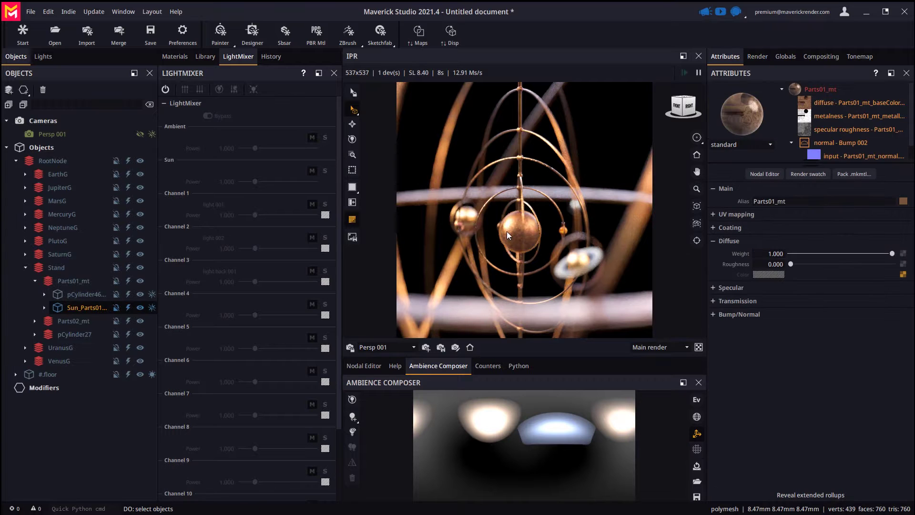
{"action": "double_click", "coordinate": [76, 307]}
{"action": "key", "text": "ctrl+c"}
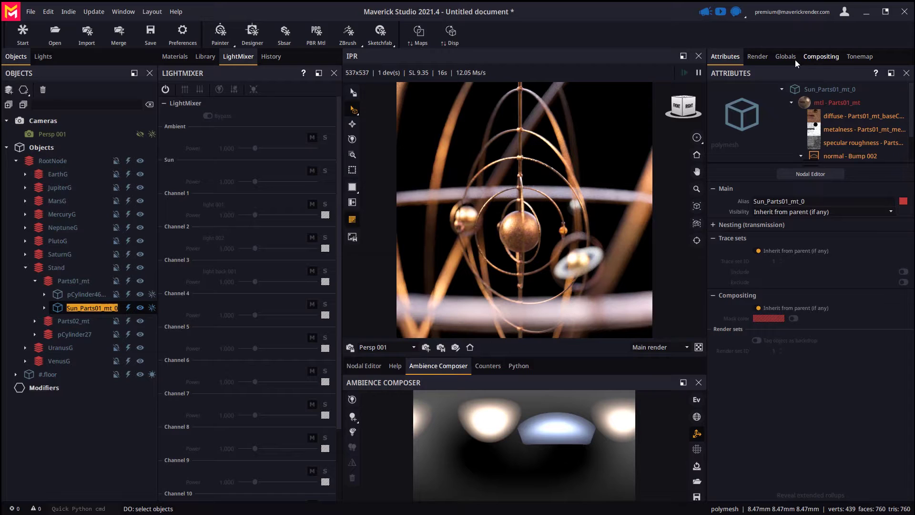
{"action": "left_click", "coordinate": [757, 57]}
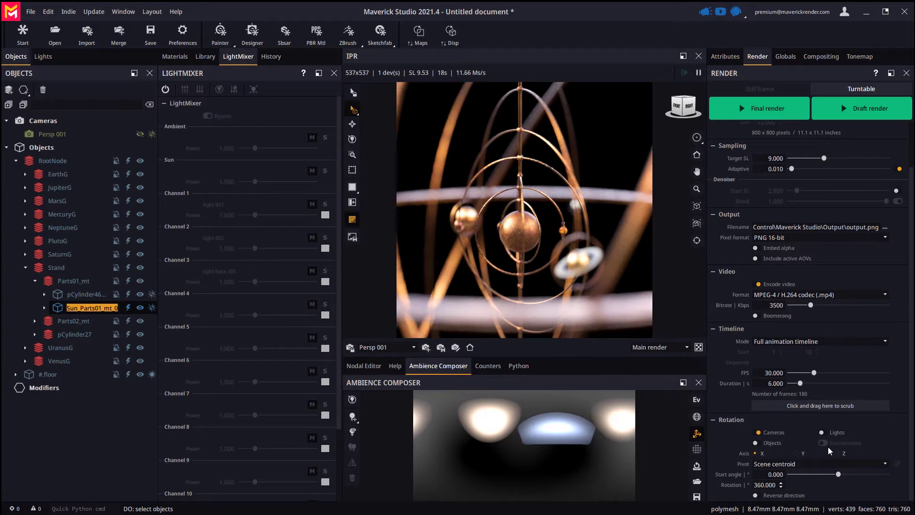
{"action": "left_click", "coordinate": [765, 465]}
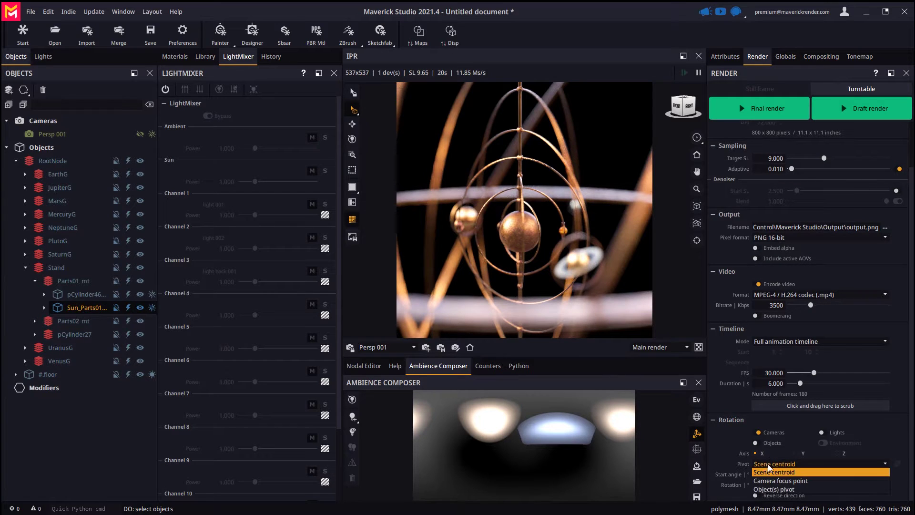
{"action": "left_click", "coordinate": [769, 490]}
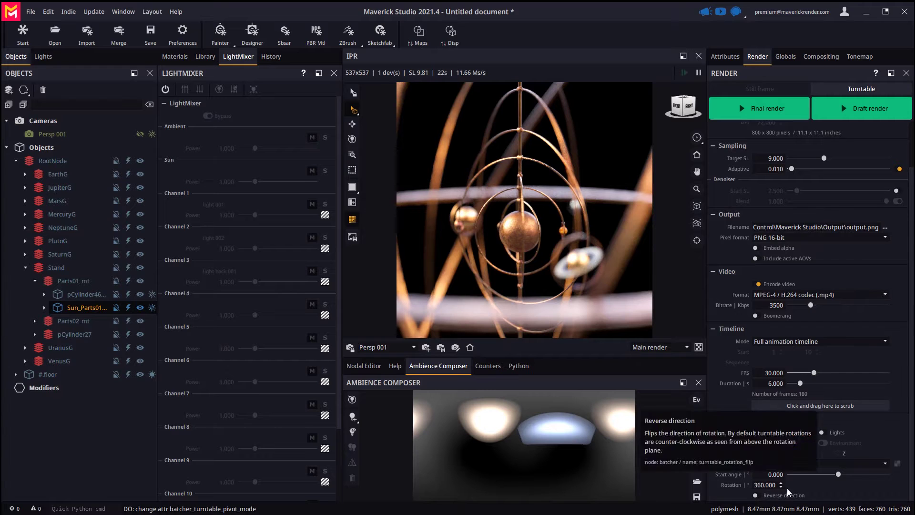
Step: Connect the Sun_Parts01_mt_0 node as the turntable pivot object
{"action": "left_click", "coordinate": [899, 464]}
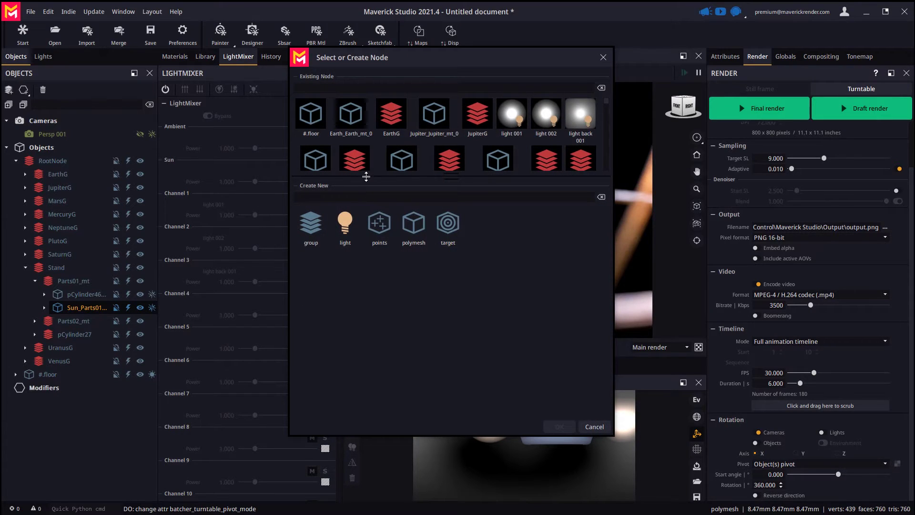
{"action": "left_click_drag", "start_coordinate": [366, 177], "coordinate": [366, 243]}
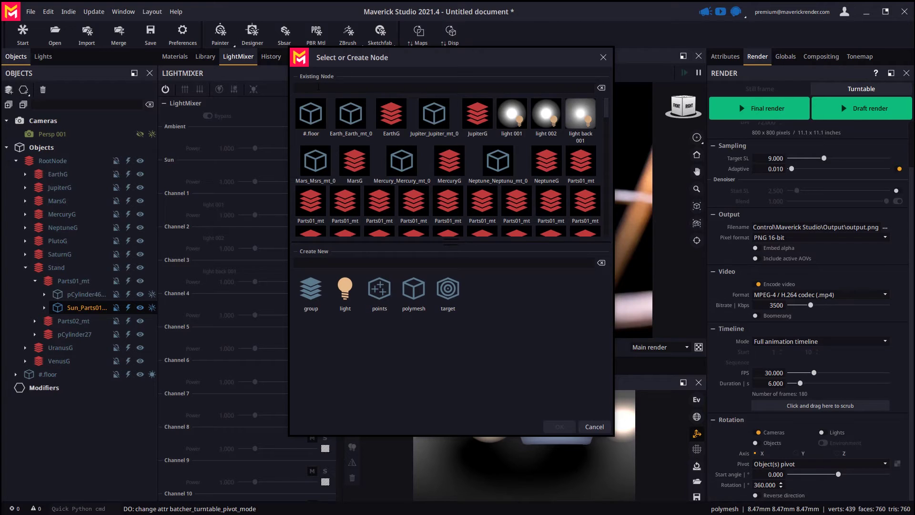
{"action": "key", "text": "ctrl+v"}
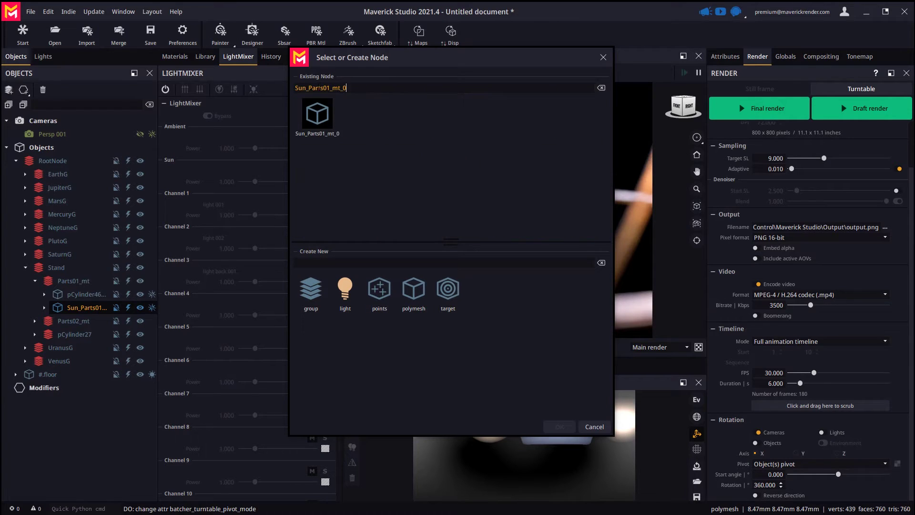
{"action": "double_click", "coordinate": [314, 117]}
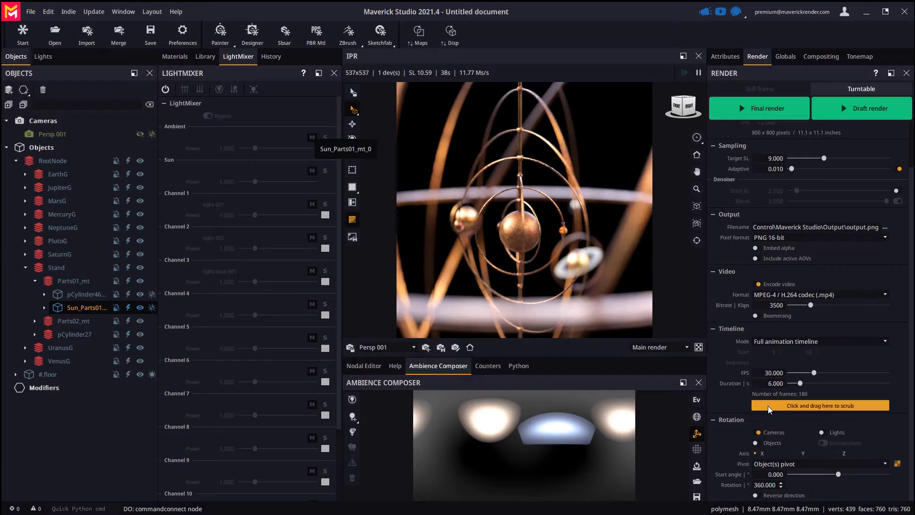
Step: Preview the turntable in the render view and switch its rotation axis to Z
{"action": "left_click_drag", "start_coordinate": [768, 404], "coordinate": [890, 413]}
{"action": "left_click", "coordinate": [828, 448]}
{"action": "left_click", "coordinate": [843, 453]}
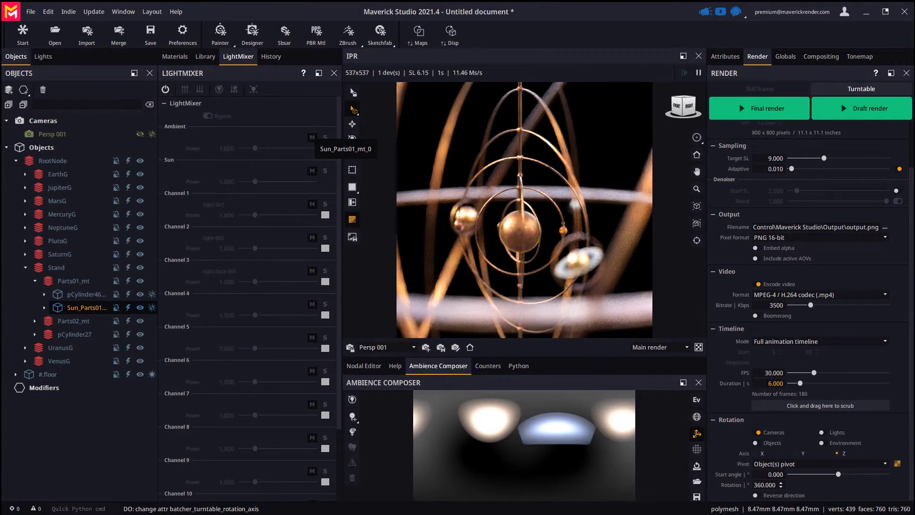
Step: Set the duration to 8 seconds (240 frames) and the start angle to -30°, then scrub to preview
{"action": "type", "text": "8"}
{"action": "key", "text": "Return"}
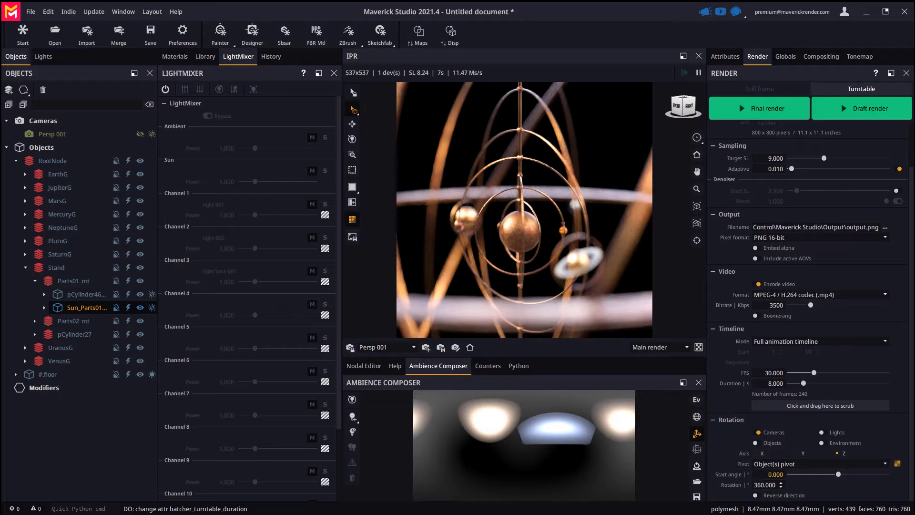
{"action": "key", "text": "Tab"}
{"action": "type", "text": "-30"}
{"action": "key", "text": "Return"}
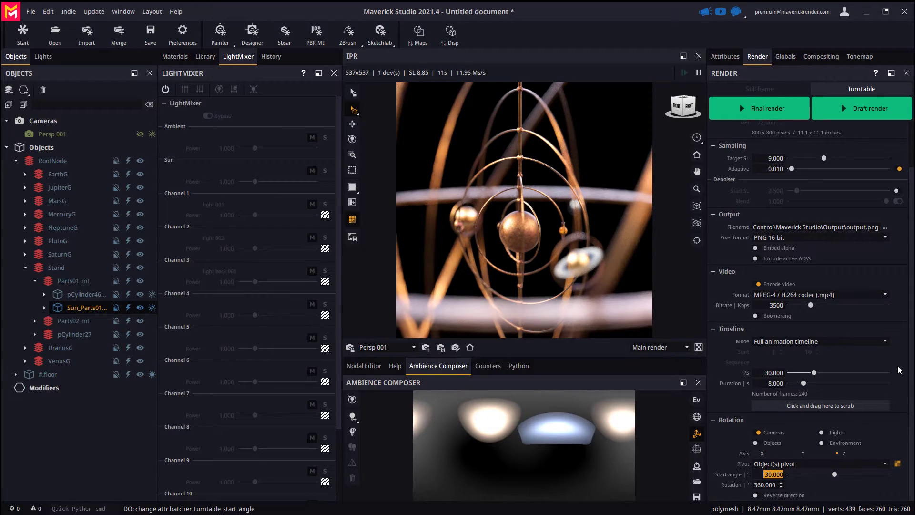
{"action": "left_click_drag", "start_coordinate": [767, 410], "coordinate": [745, 405]}
Step: Set target SL to 8, enable the denoiser, and save output as A.jpg in JPEG 8-bit
{"action": "scroll", "coordinate": [785, 201], "scroll_direction": "up", "scroll_amount": 2}
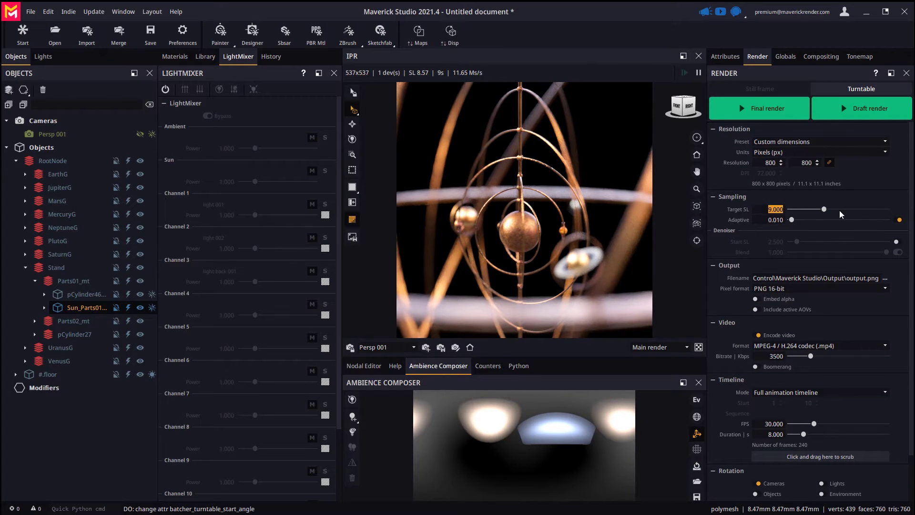
{"action": "type", "text": "8"}
{"action": "key", "text": "Return"}
{"action": "left_click", "coordinate": [897, 252]}
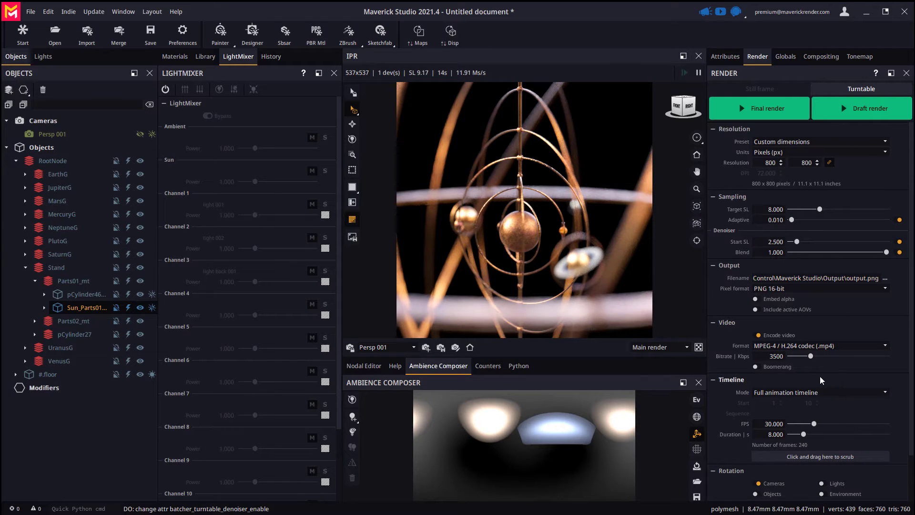
{"action": "left_click", "coordinate": [885, 279]}
{"action": "left_click", "coordinate": [283, 262]}
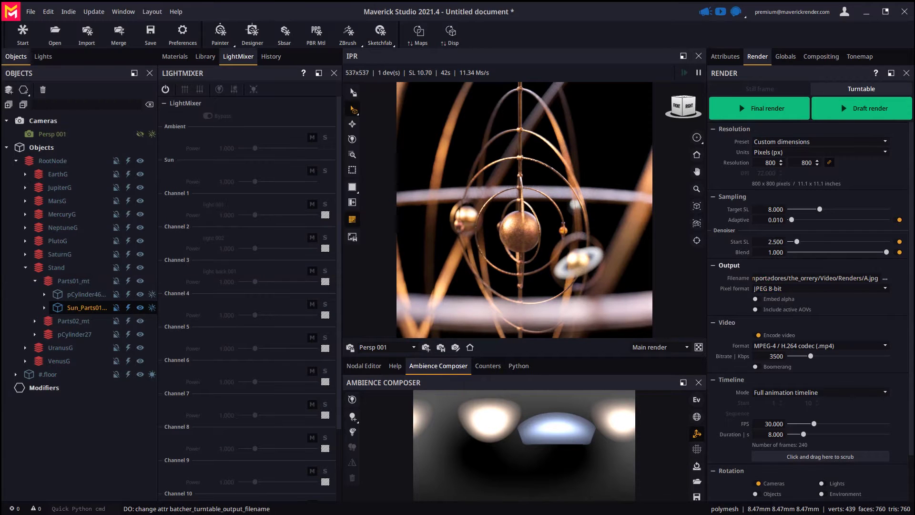
Step: Launch the 240-frame final render and resize the render window's log splitter to check progress
{"action": "left_click", "coordinate": [762, 108]}
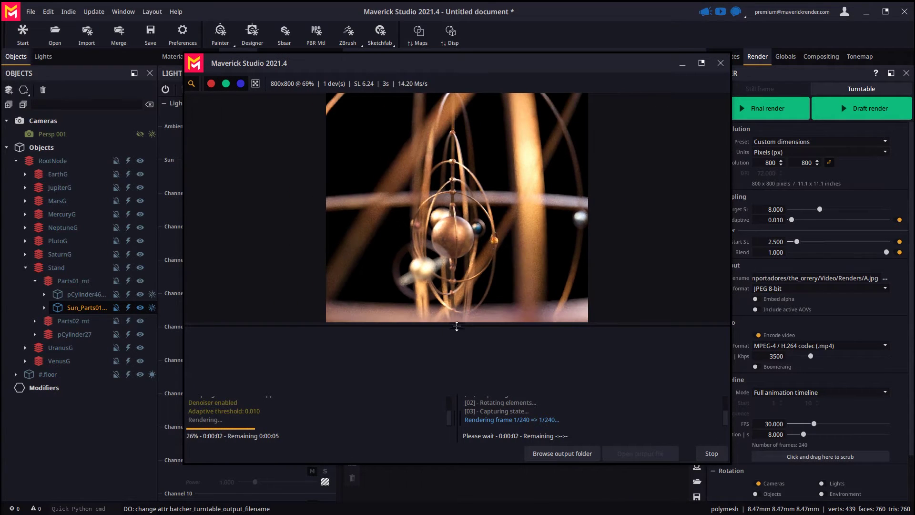
{"action": "left_click_drag", "start_coordinate": [456, 326], "coordinate": [461, 415]}
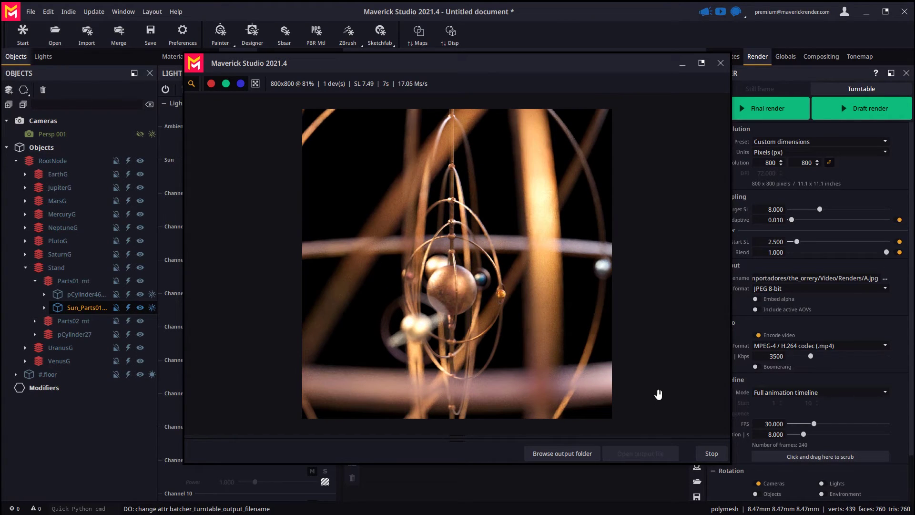
{"action": "left_click_drag", "start_coordinate": [461, 438], "coordinate": [463, 364]}
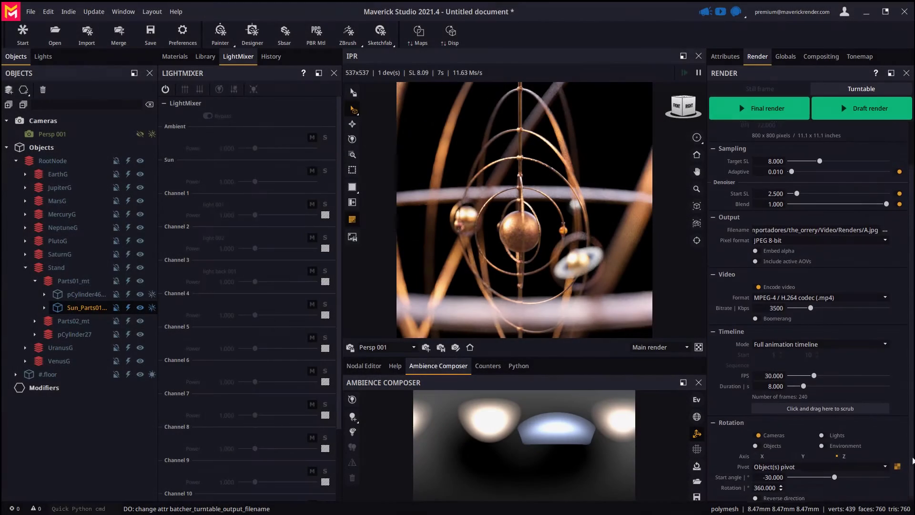
Step: Switch the turntable rotation axis to X and preview the rotation
{"action": "scroll", "coordinate": [912, 460], "scroll_direction": "down", "scroll_amount": 1}
{"action": "left_click", "coordinate": [758, 453]}
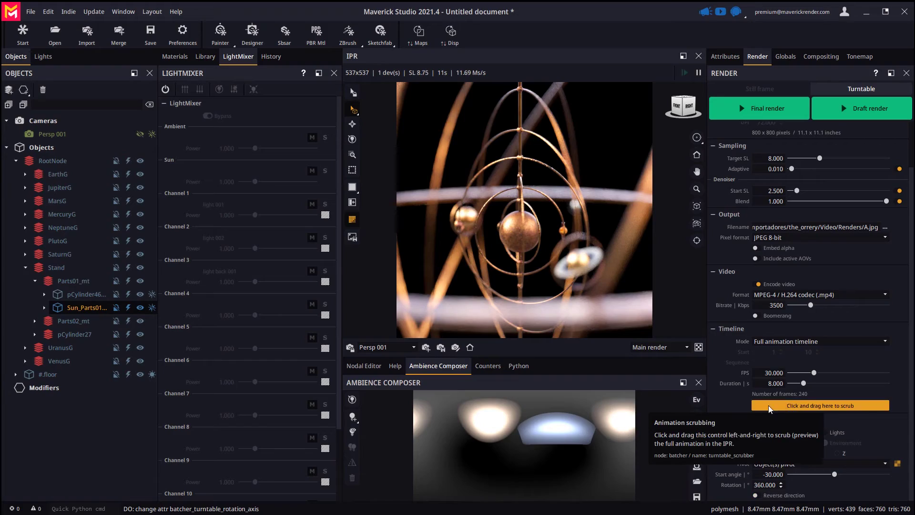
{"action": "left_click_drag", "start_coordinate": [768, 405], "coordinate": [734, 401]}
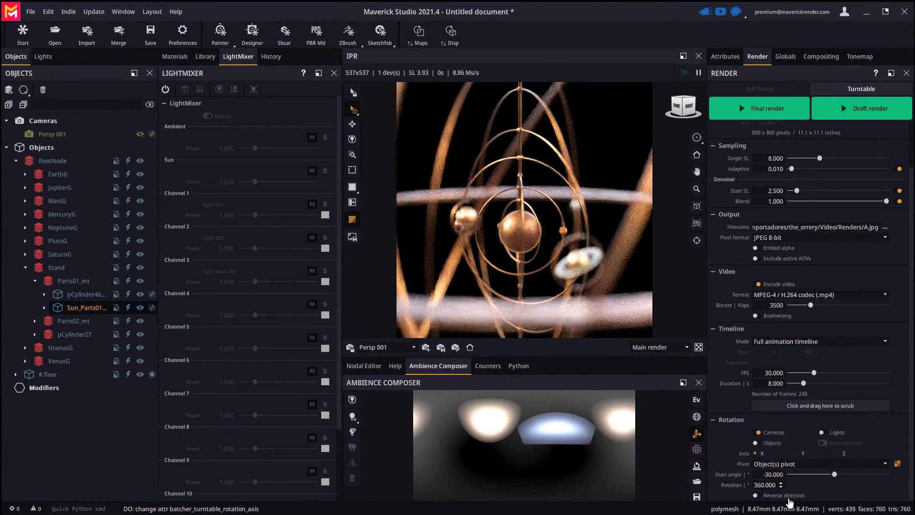
Step: Set a 120° rotation sweep from the -60° start angle and scrub to preview it
{"action": "scroll", "coordinate": [824, 474], "scroll_direction": "down", "scroll_amount": 3}
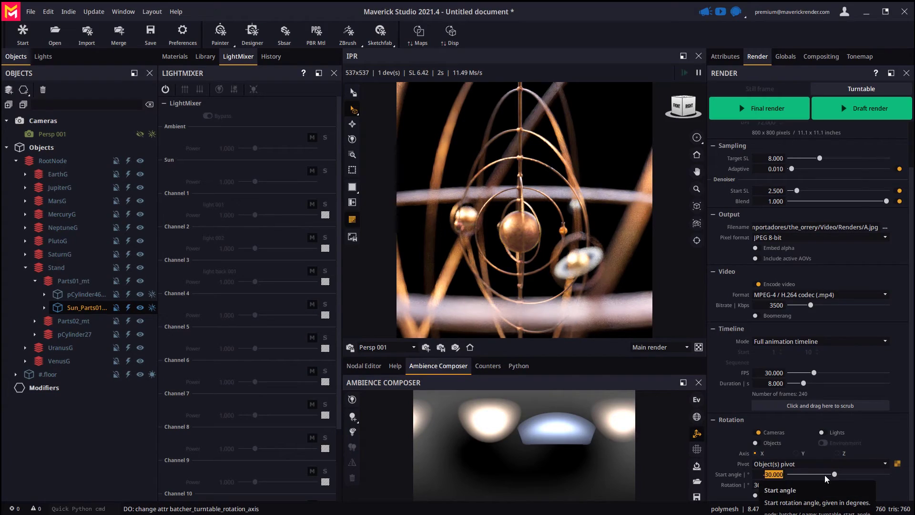
{"action": "left_click_drag", "start_coordinate": [767, 406], "coordinate": [798, 407]}
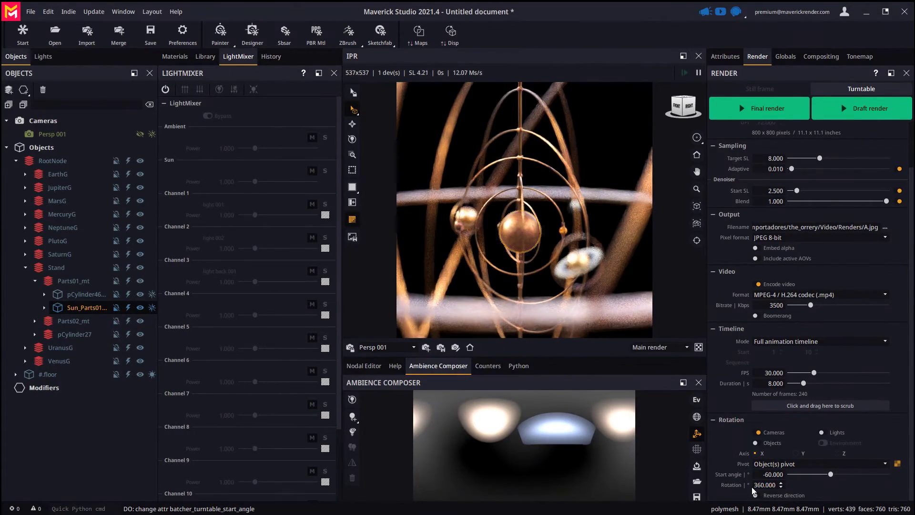
{"action": "type", "text": "120"}
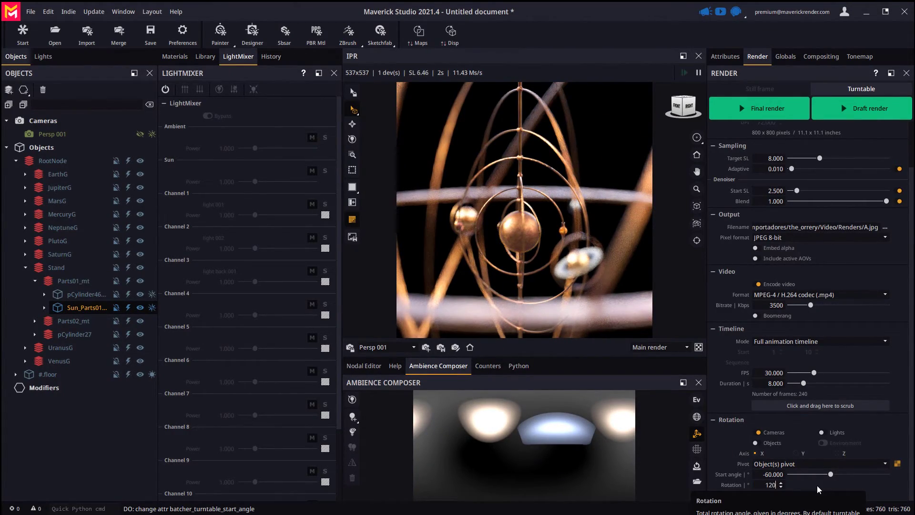
{"action": "key", "text": "Return"}
{"action": "left_click_drag", "start_coordinate": [769, 406], "coordinate": [847, 408]}
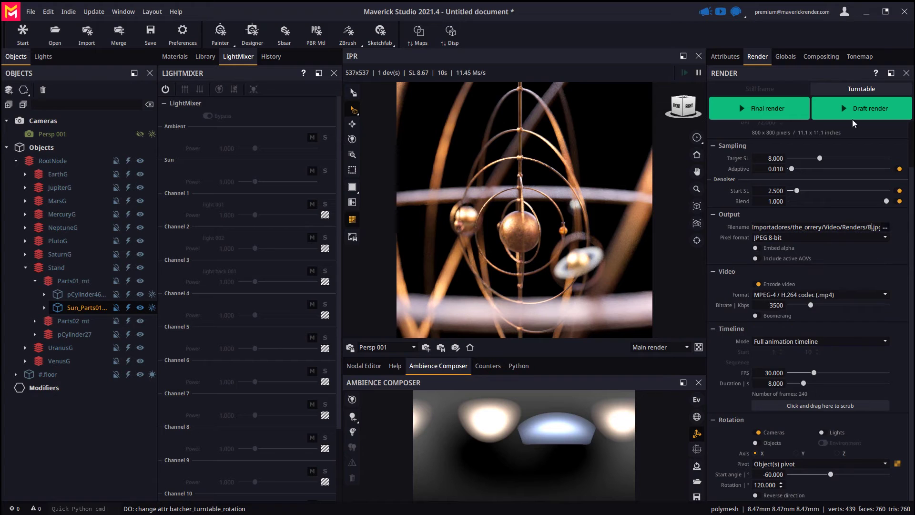
Step: Launch the final 240-frame render of the X-axis turntable to B.jpg
{"action": "left_click", "coordinate": [765, 108]}
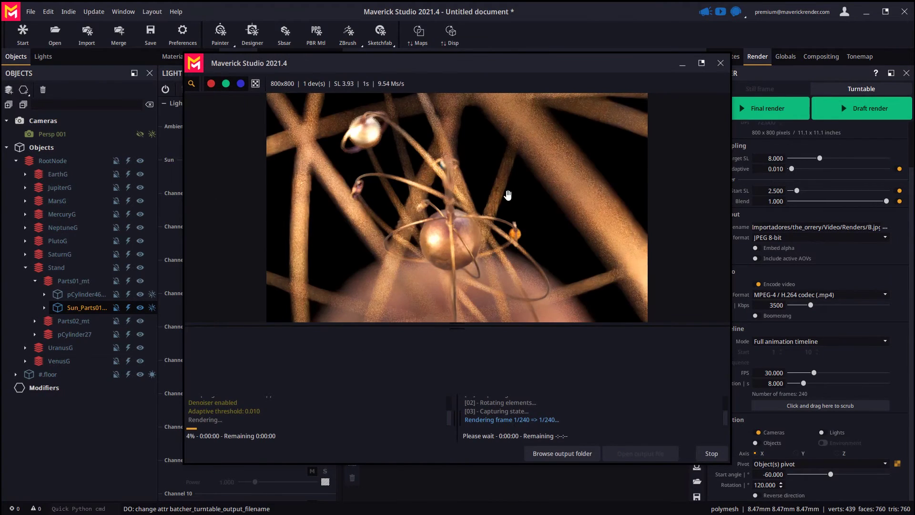